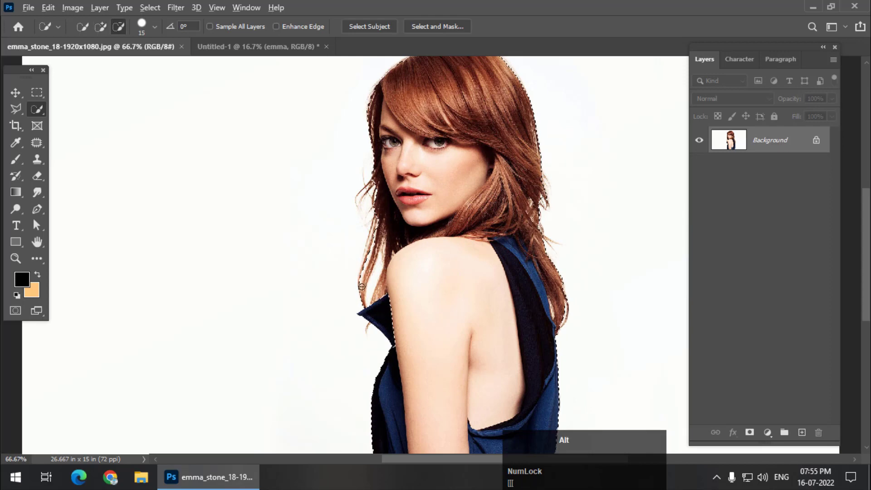
# Subtract the white gaps between the loose hair strands above the shoulder from the selection, reducing the Quick Selection brush to 9
pyautogui.moveTo(371, 289); pyautogui.dragTo(375, 279)
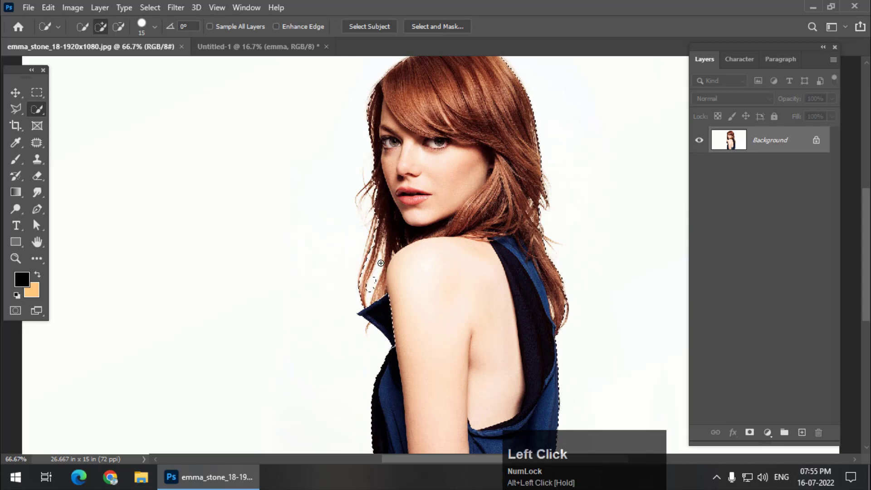
pyautogui.press('[')
pyautogui.press('[')
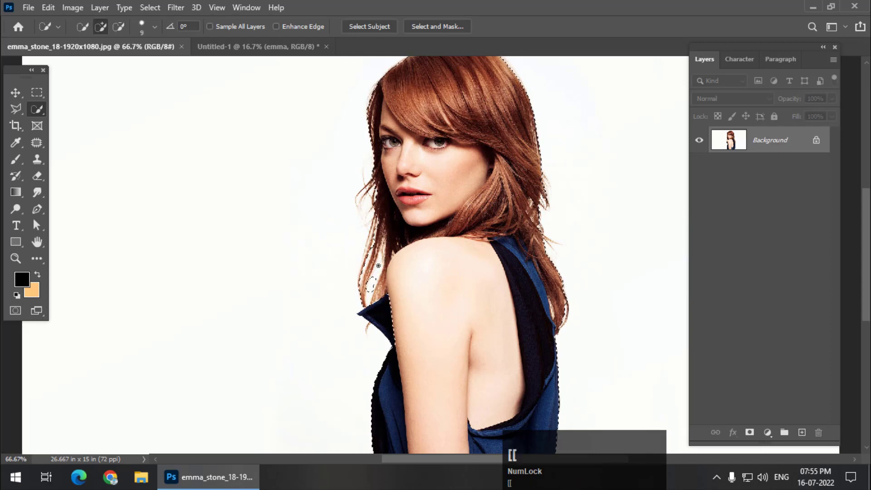
pyautogui.keyDown('alt'); pyautogui.click(380, 267); pyautogui.keyUp('alt')
pyautogui.moveTo(379, 267); pyautogui.dragTo(371, 290)
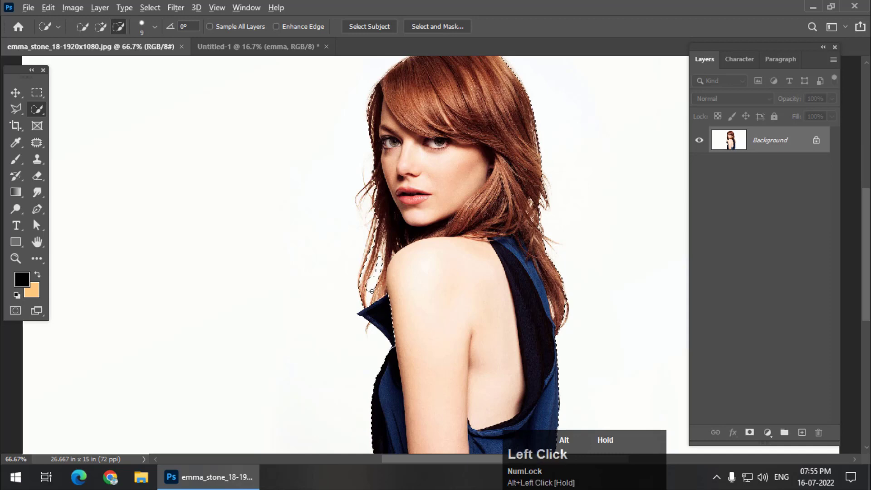
pyautogui.keyDown('alt'); pyautogui.click(371, 292); pyautogui.keyUp('alt')
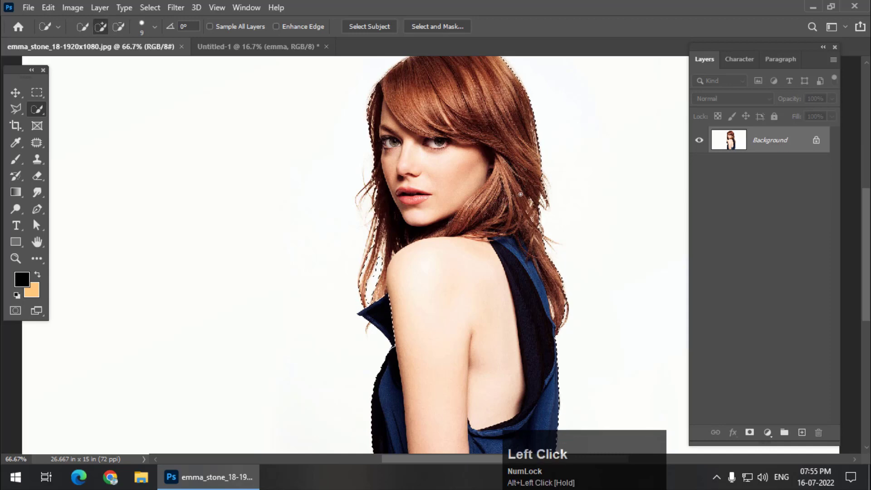
# Copy the selected woman to a new layer and delete the Background layer
pyautogui.hotkey('ctrl', '-')
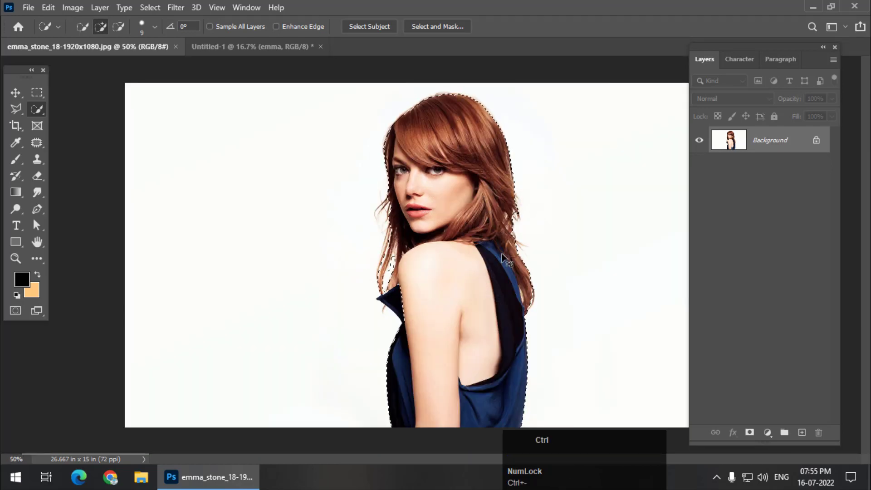
pyautogui.hotkey('ctrl', 'j')
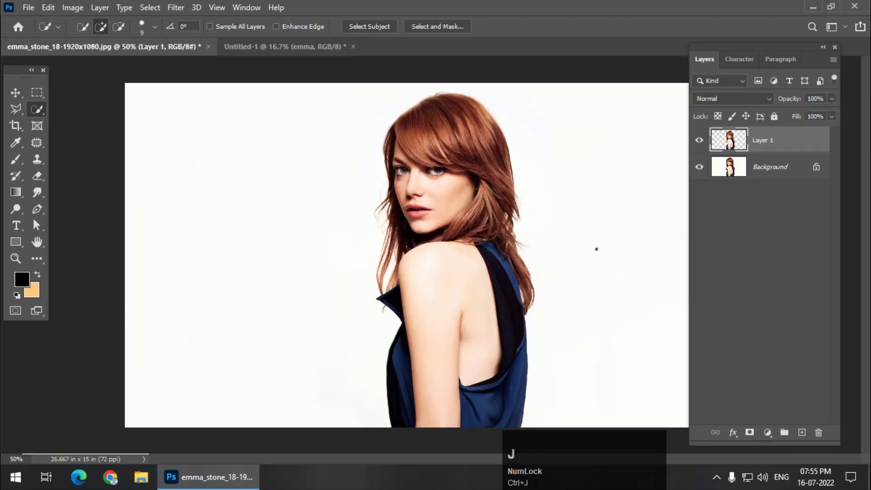
pyautogui.click(782, 176)
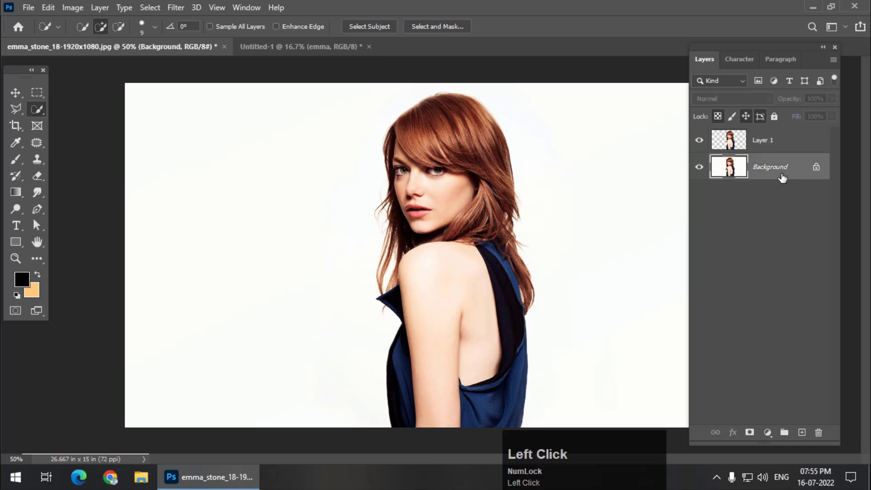
pyautogui.press('Delete')
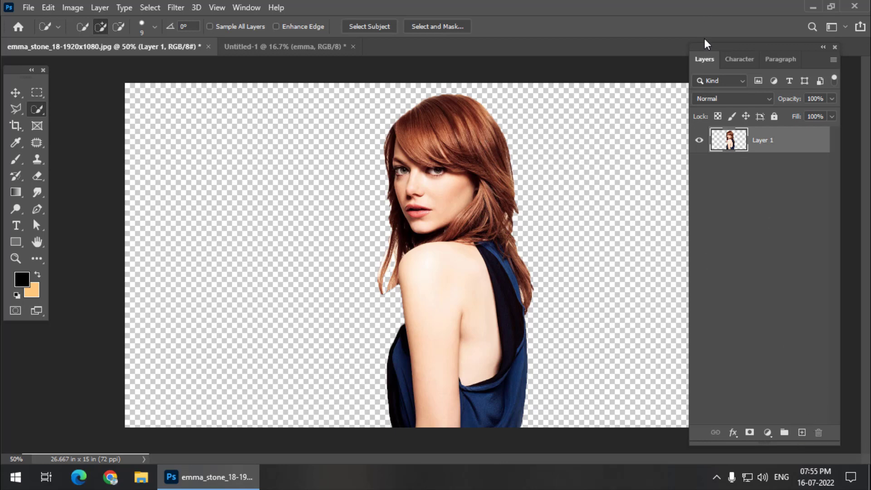
# Add two empty layers and move Layer 3 below Layer 1
pyautogui.click(803, 431)
pyautogui.click(803, 431)
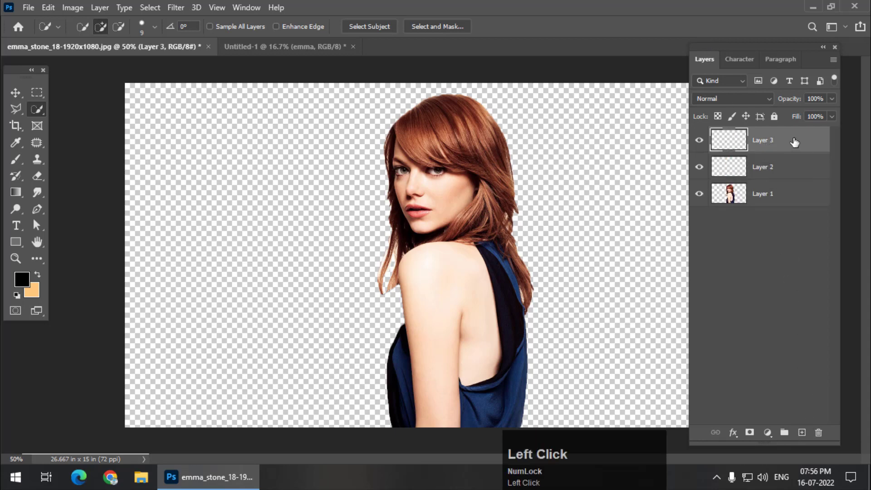
pyautogui.moveTo(795, 143); pyautogui.dragTo(778, 215)
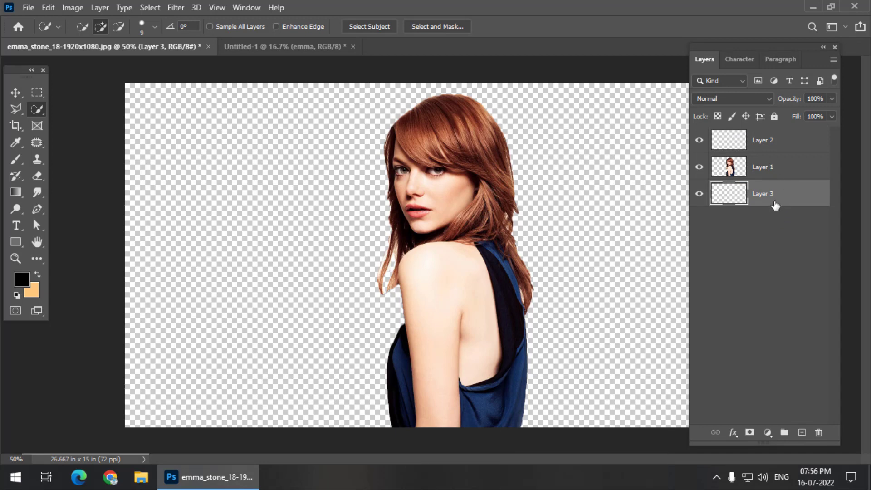
# Set the foreground color to white (ffffff) and fill Layer 3 with it
pyautogui.click(25, 278)
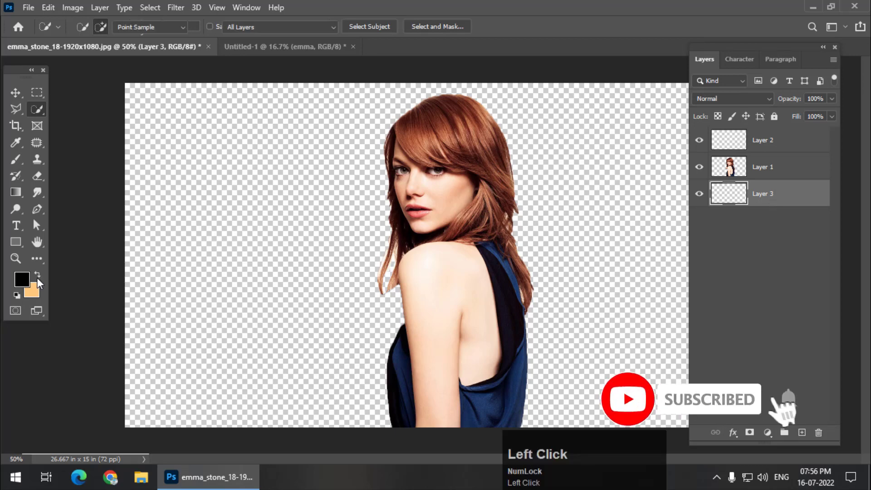
pyautogui.click(536, 244)
pyautogui.click(824, 237)
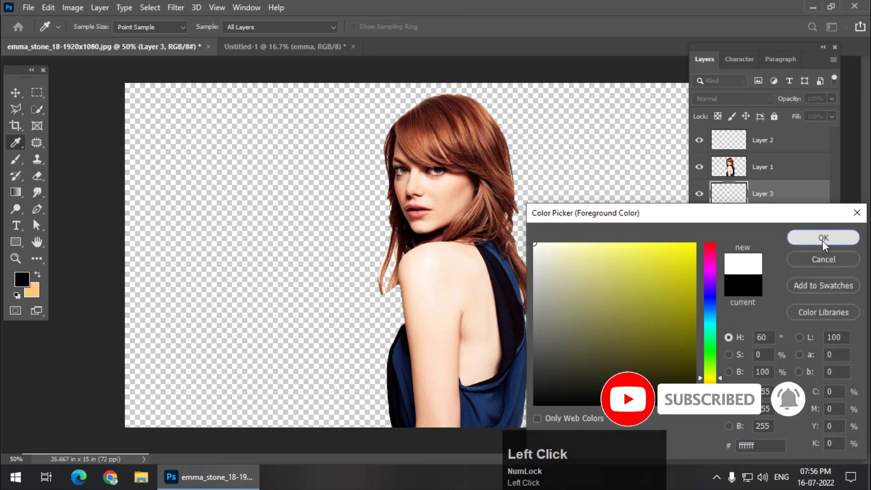
pyautogui.hotkey('alt', 'BackSpace')
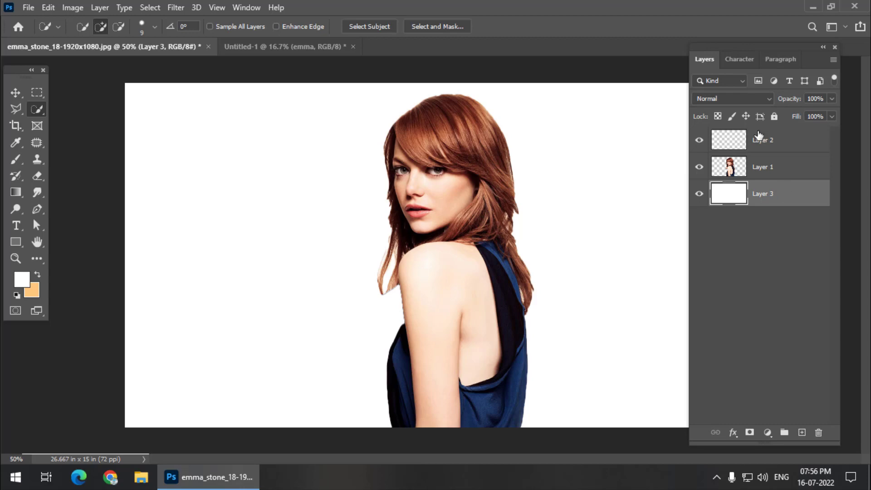
# Move Layer 2 between Layer 1 and Layer 3 and clip Layer 1 to Layer 2
pyautogui.click(780, 139)
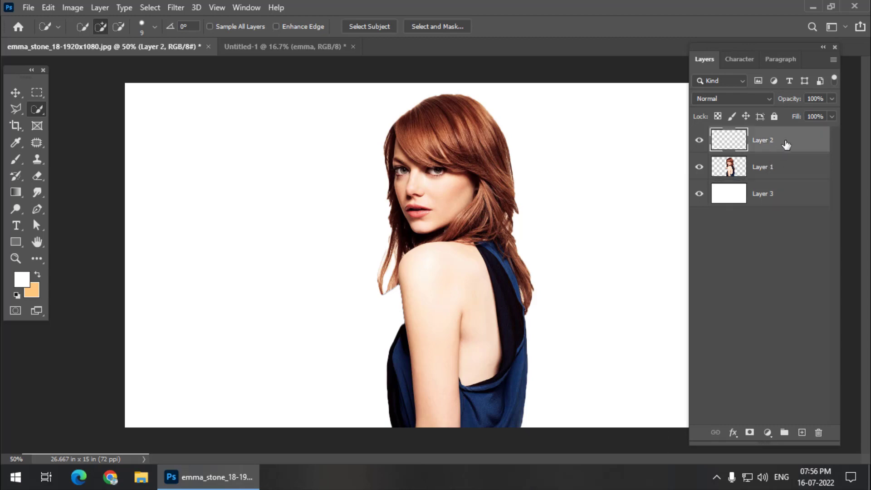
pyautogui.moveTo(786, 145); pyautogui.dragTo(772, 179)
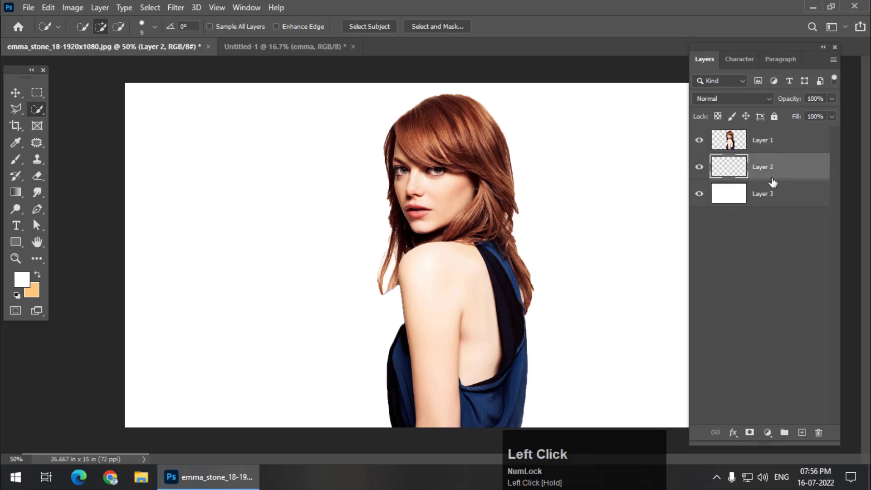
pyautogui.rightClick(786, 144)
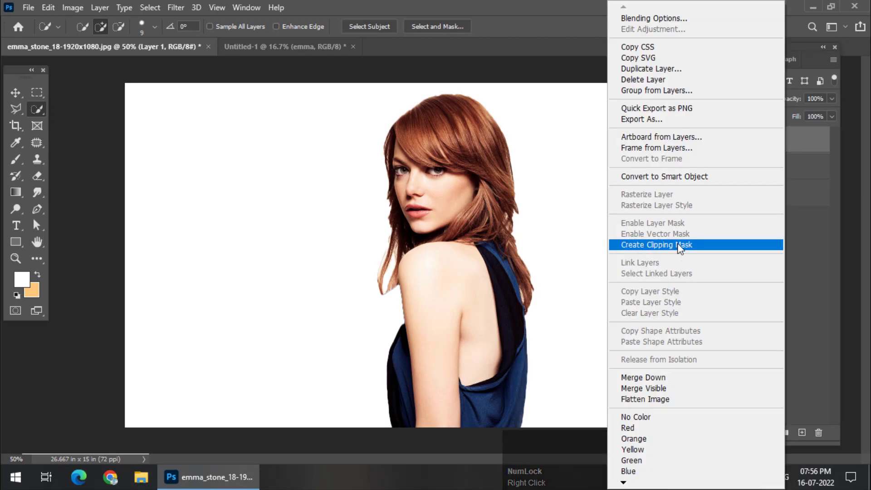
pyautogui.click(810, 166)
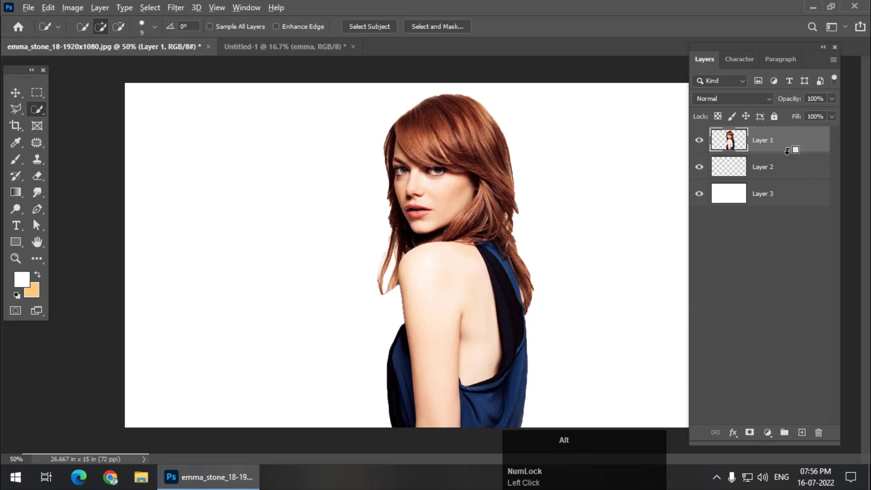
pyautogui.keyDown('alt'); pyautogui.click(787, 151); pyautogui.keyUp('alt')
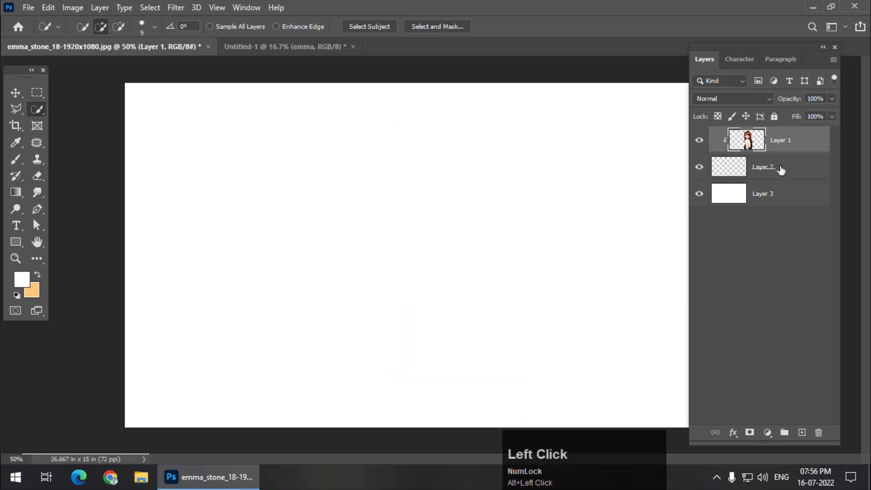
# Make Layer 2 active and load the woman's outline from Layer 1 as a selection
pyautogui.click(790, 166)
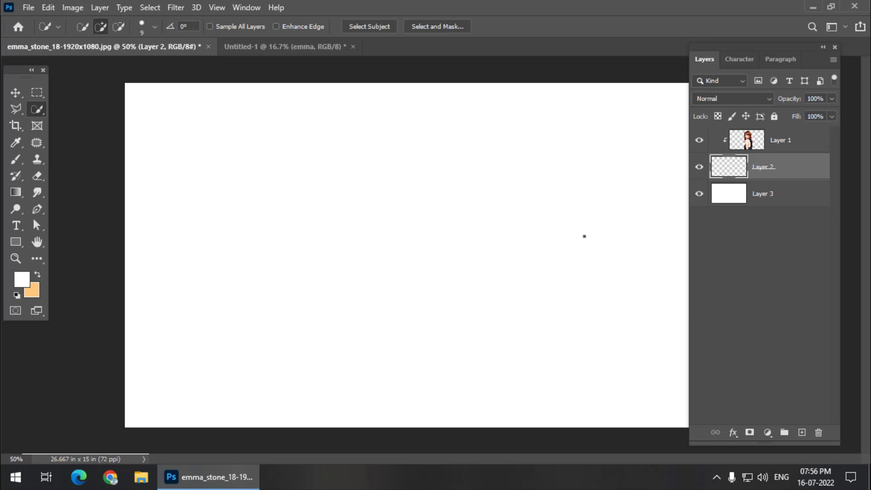
pyautogui.keyDown('ctrl'); pyautogui.click(746, 144); pyautogui.keyUp('ctrl')
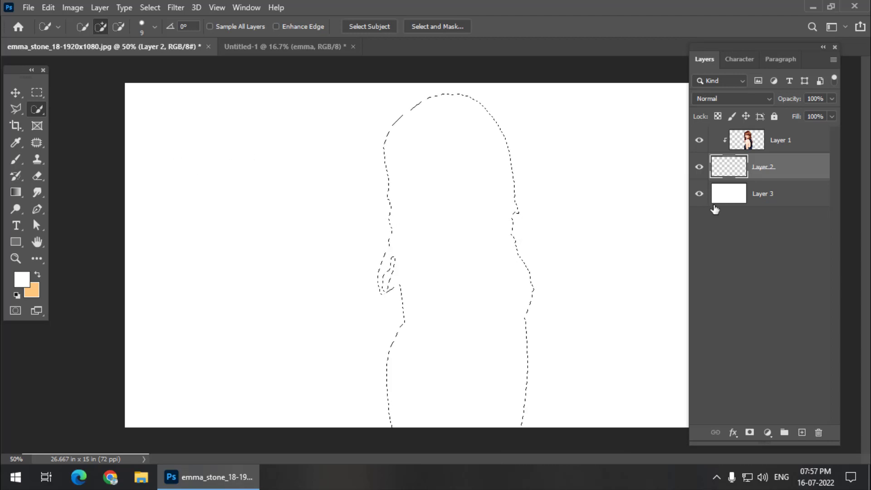
# Switch to the Untitled-1 document and delete its existing emma layer
pyautogui.click(278, 47)
pyautogui.click(16, 92)
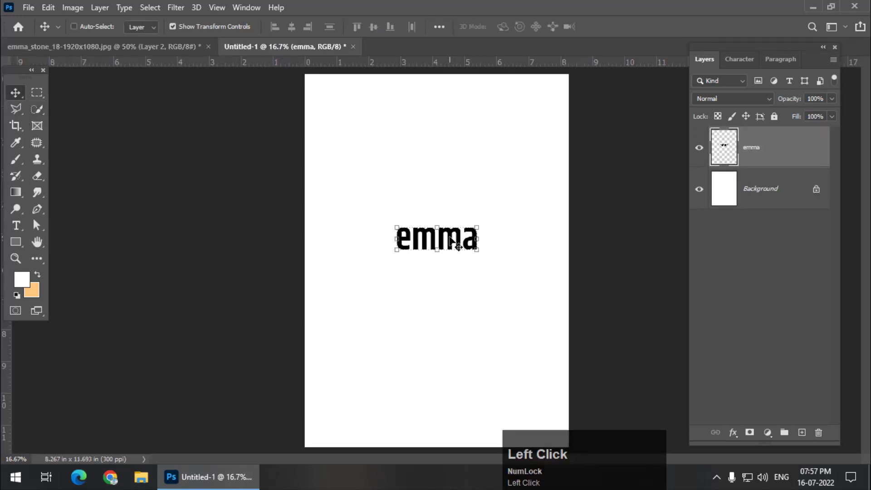
pyautogui.press('Delete')
# Add the text "emma" in black (000000), Khand SemiBold at 83 pt, and position it near the middle of the page
pyautogui.click(14, 224)
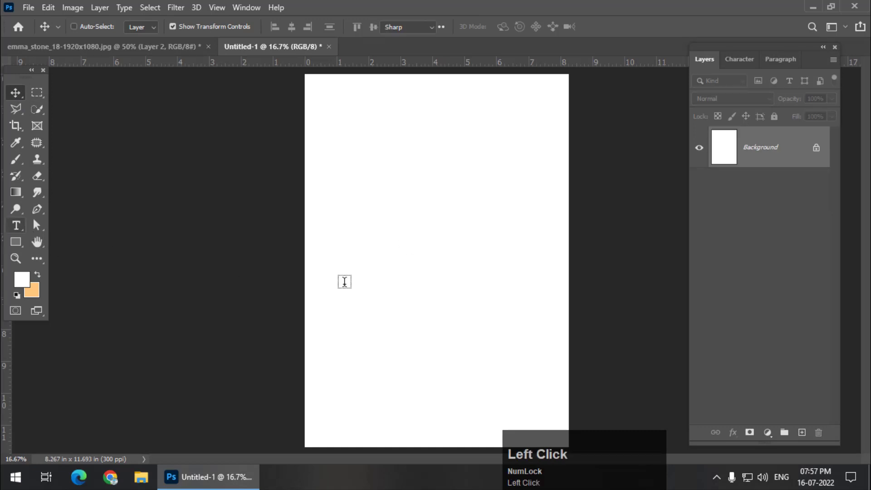
pyautogui.click(385, 240)
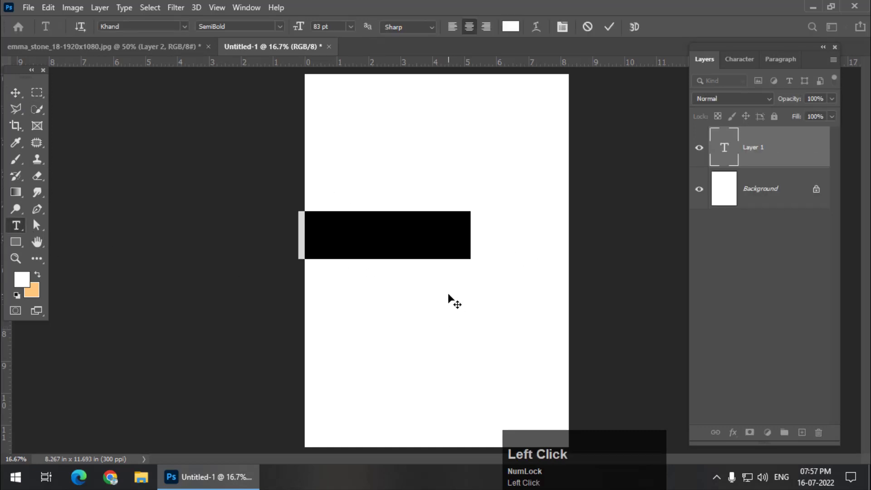
pyautogui.moveTo(448, 294); pyautogui.dragTo(487, 305)
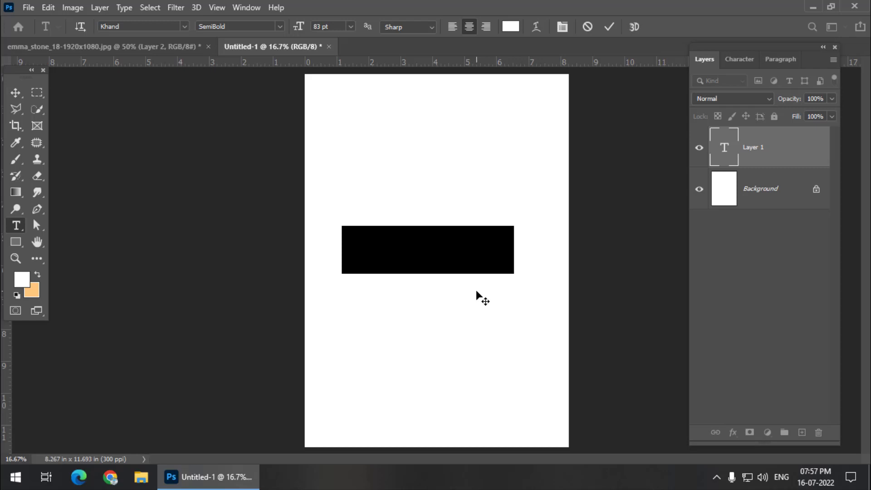
pyautogui.click(510, 27)
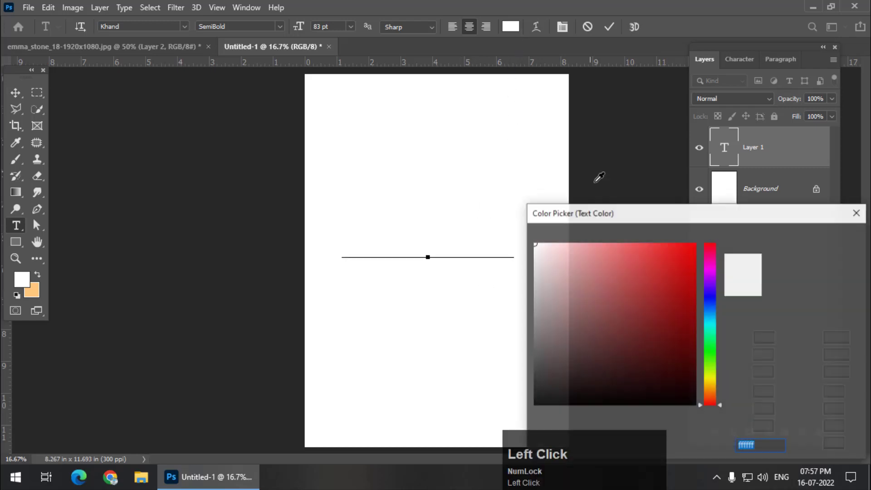
pyautogui.moveTo(668, 346); pyautogui.dragTo(696, 405)
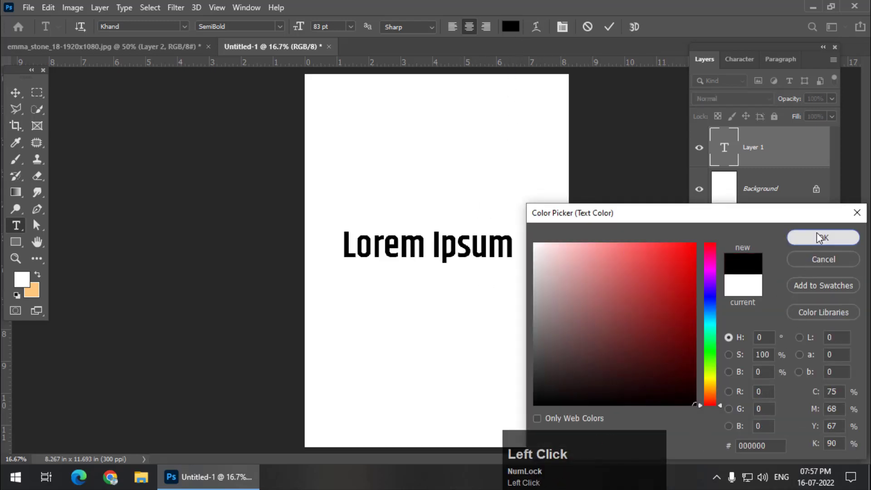
pyautogui.click(823, 237)
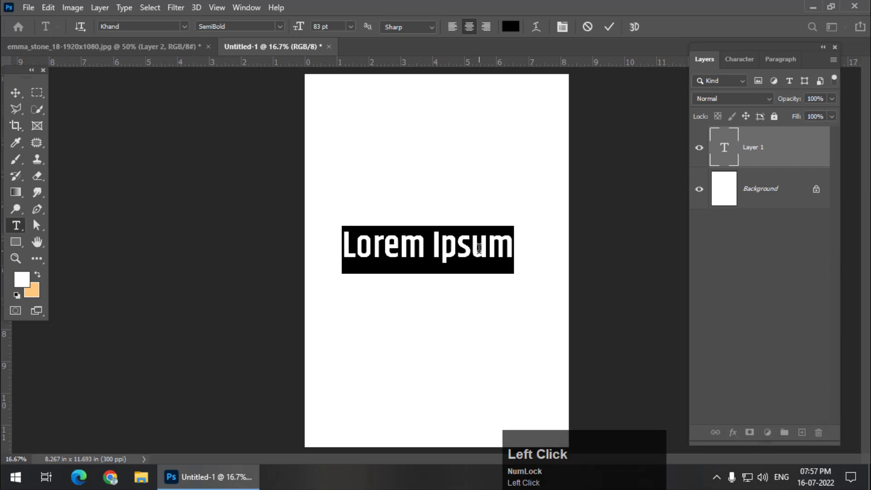
pyautogui.write('emma')
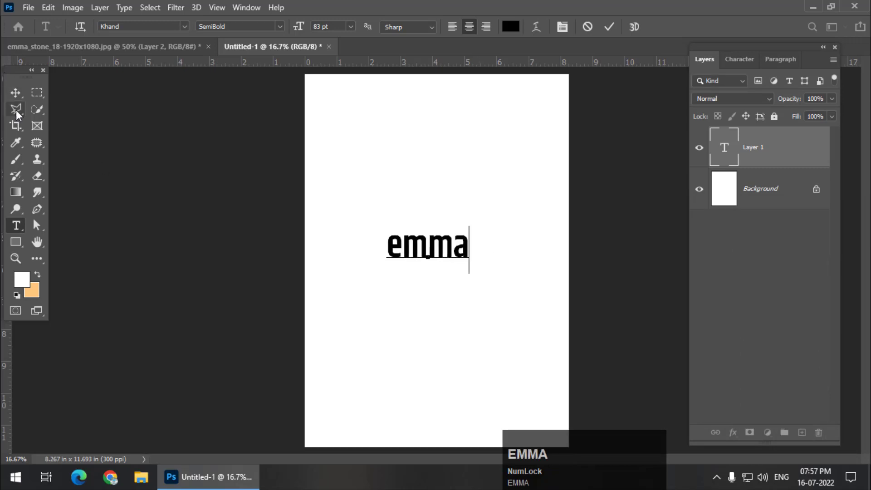
pyautogui.click(16, 92)
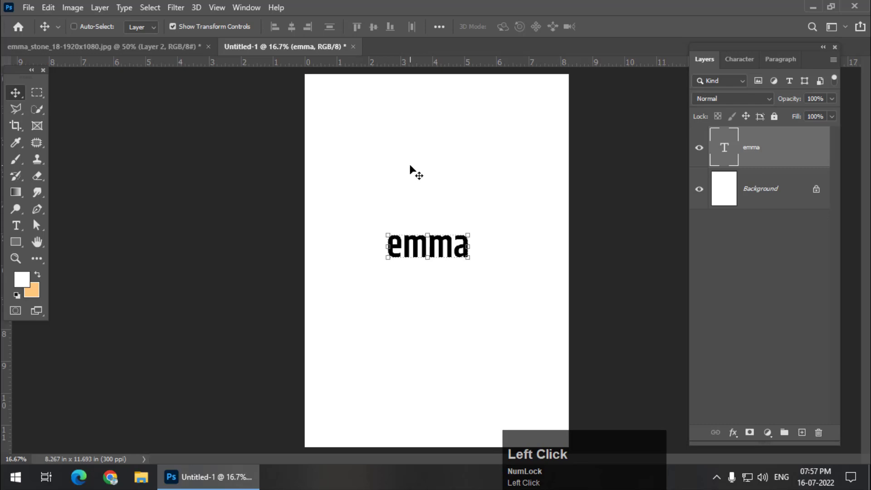
pyautogui.moveTo(446, 246); pyautogui.dragTo(448, 261)
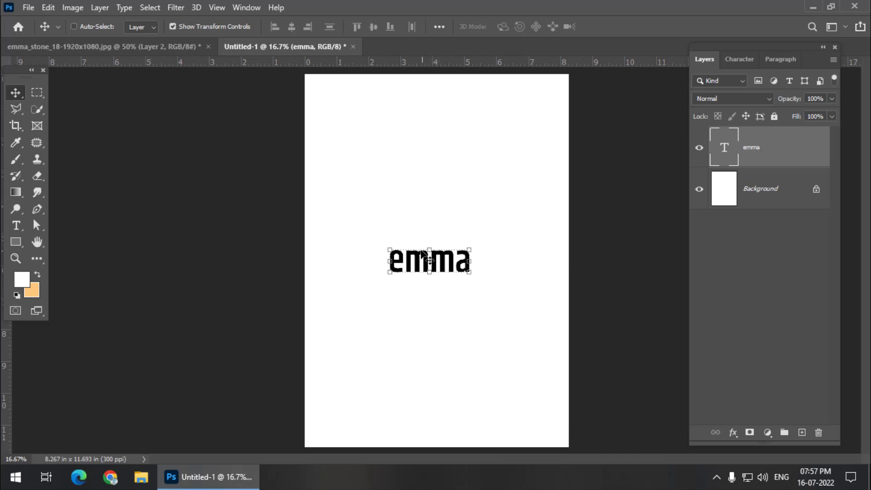
# Define the text as a brush preset named "Emma" and return to the emma_stone_18-1920x1080.jpg document
pyautogui.click(48, 8)
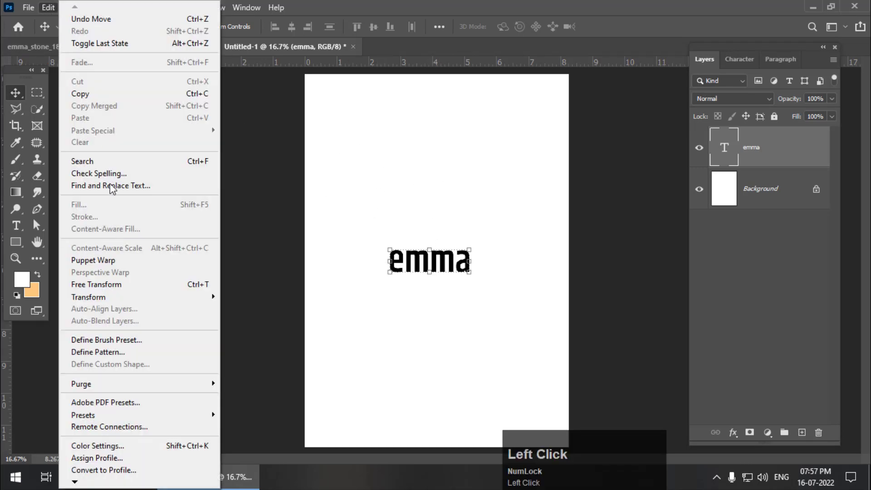
pyautogui.click(138, 340)
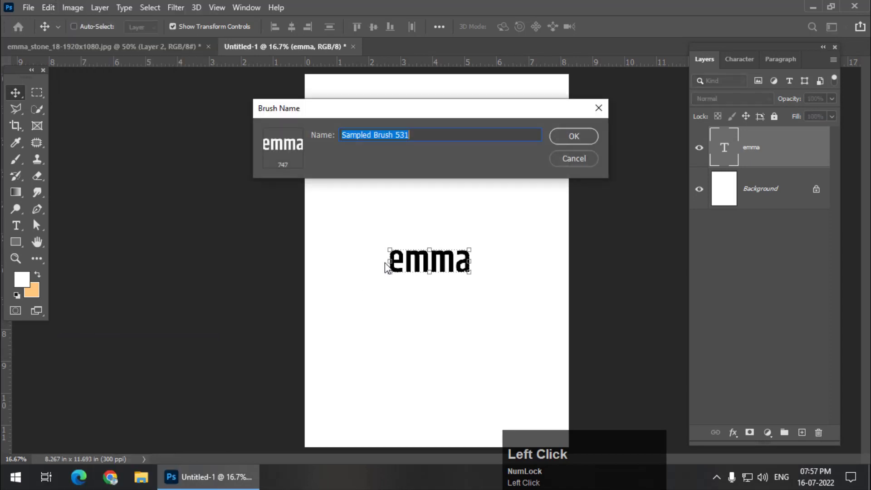
pyautogui.write('Emma')
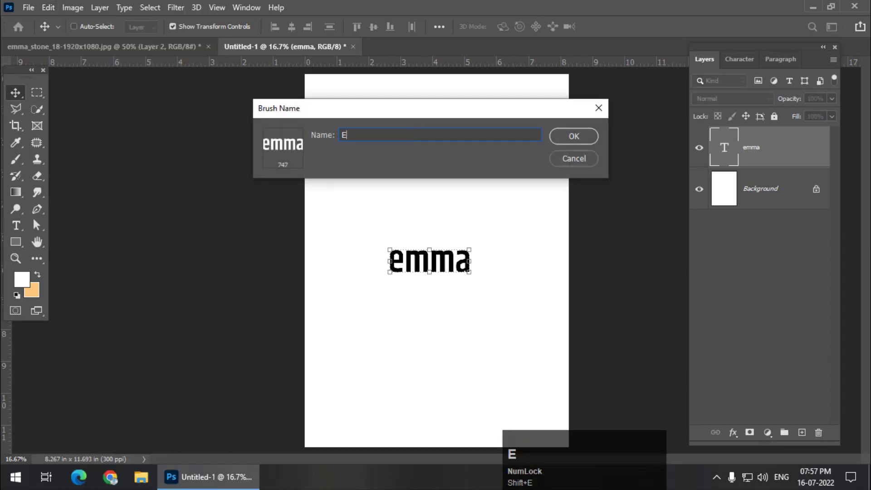
pyautogui.click(568, 136)
pyautogui.click(754, 192)
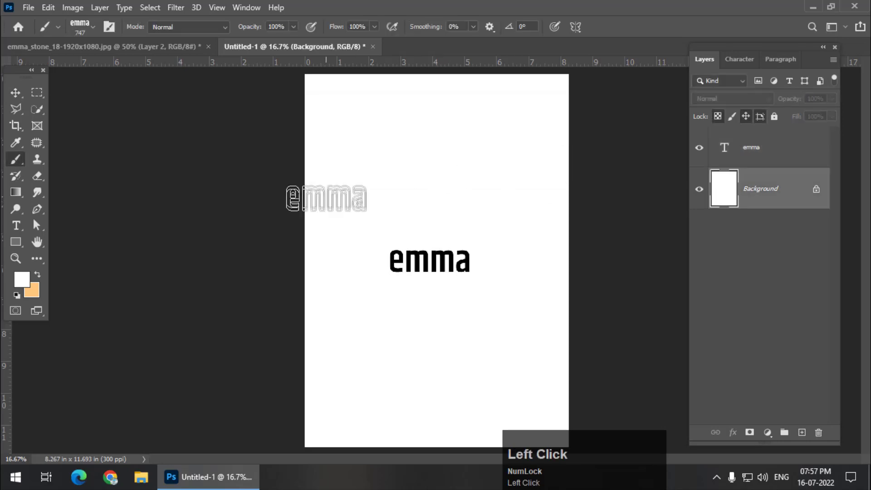
pyautogui.click(172, 47)
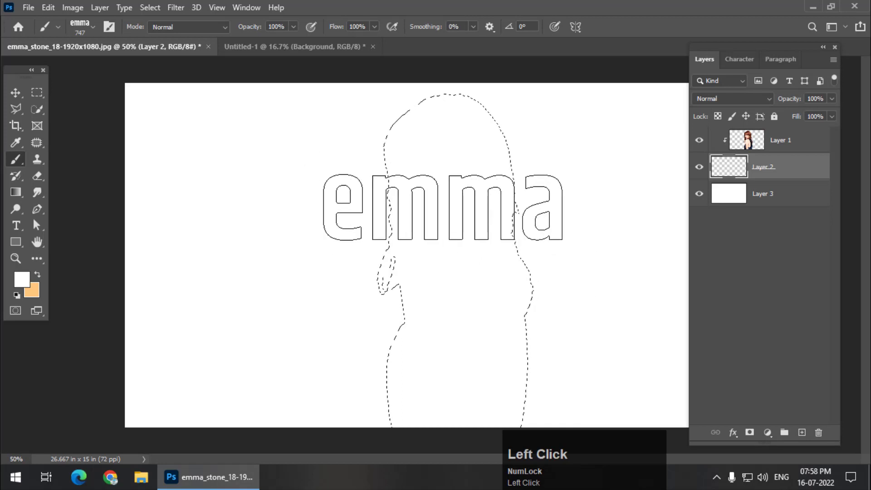
# Reduce the Emma brush to 175 px and stamp the text twice over the woman's face on Layer 2
pyautogui.press('[')
pyautogui.press('[')
pyautogui.press('[')
pyautogui.press('[')
pyautogui.press('[')
pyautogui.press('[')
pyautogui.press('[')
pyautogui.press('[')
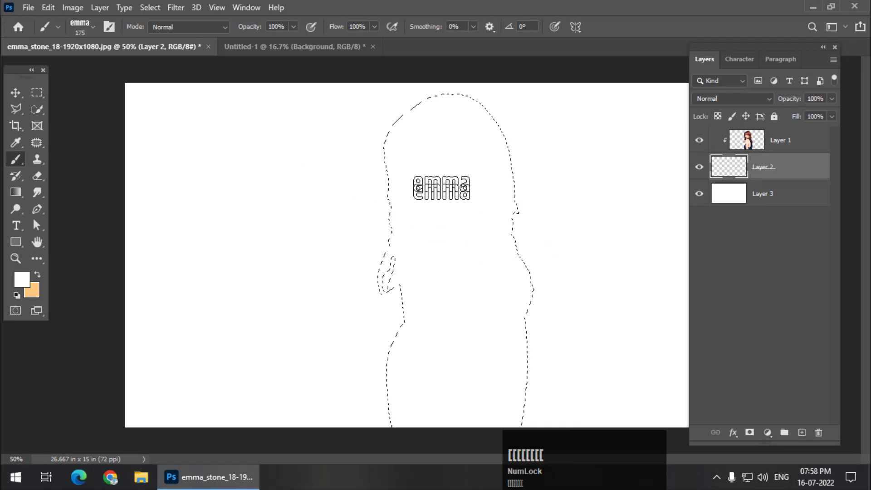
pyautogui.click(453, 191)
pyautogui.click(451, 239)
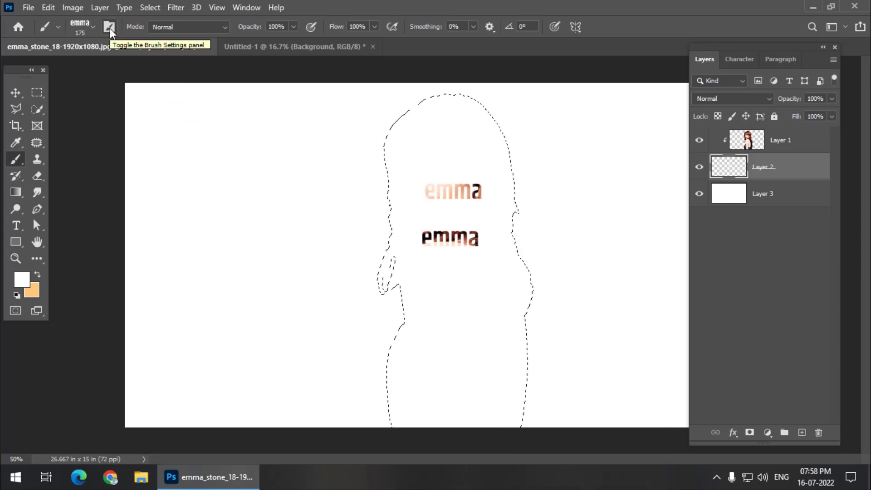
# Open the brush settings and enable Scattering for the Emma brush with a scatter of 804%
pyautogui.click(246, 8)
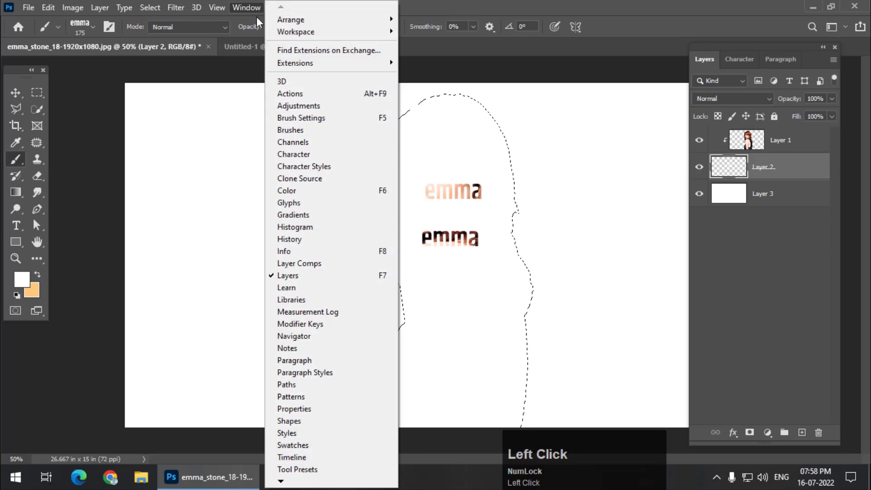
pyautogui.click(310, 119)
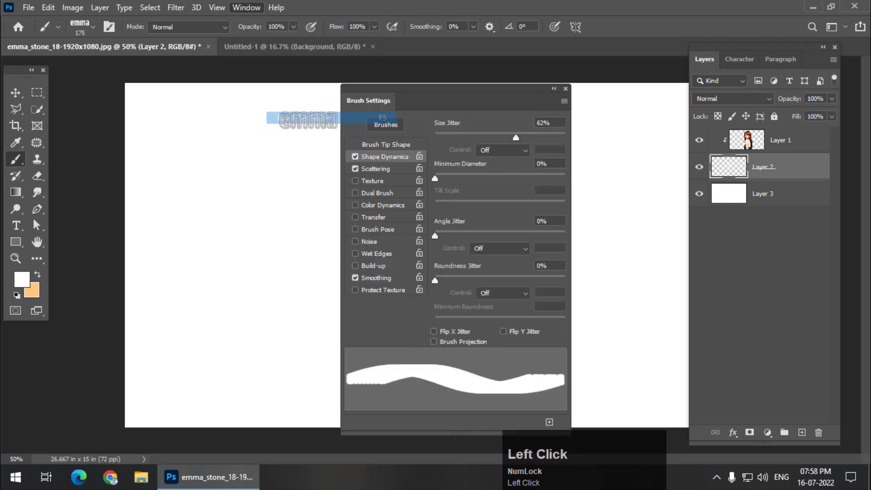
pyautogui.moveTo(390, 100); pyautogui.dragTo(587, 94)
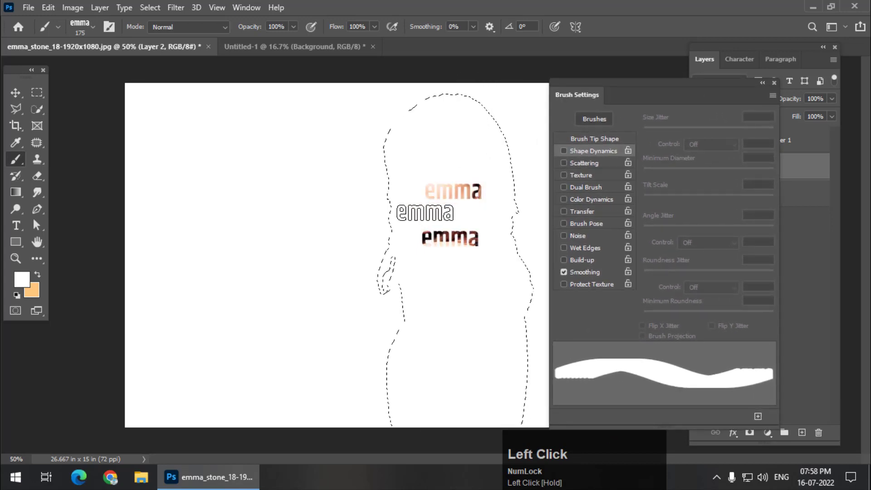
pyautogui.moveTo(579, 96); pyautogui.dragTo(593, 96)
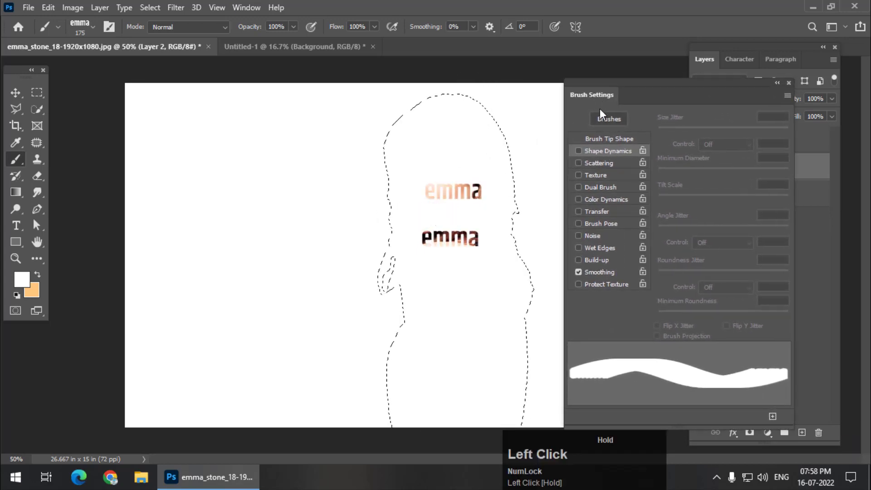
pyautogui.click(600, 163)
pyautogui.moveTo(659, 131)
pyautogui.mouseDown()
pyautogui.moveTo(714, 131)
pyautogui.moveTo(732, 178)
pyautogui.moveTo(662, 358)
pyautogui.moveTo(776, 299)
pyautogui.moveTo(747, 136)
pyautogui.moveTo(764, 136)
pyautogui.mouseUp()
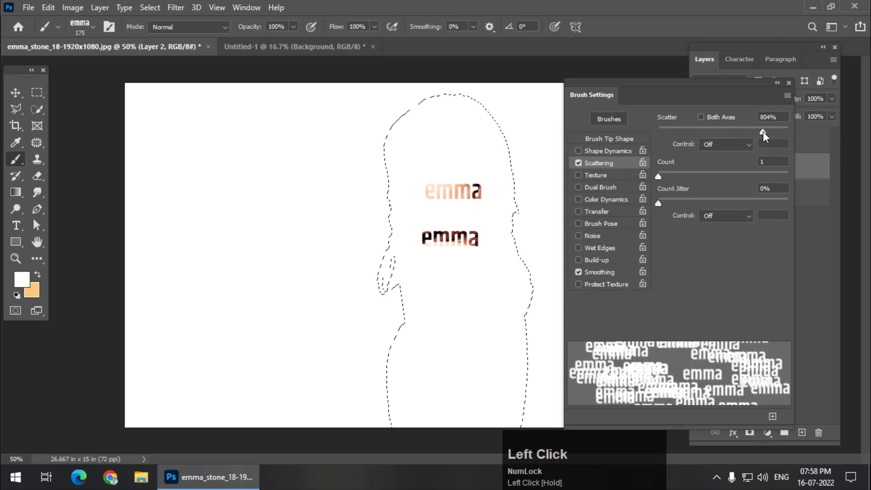
# Set the Emma brush tip's spacing to 20% and lower its scatter to 770%
pyautogui.click(594, 140)
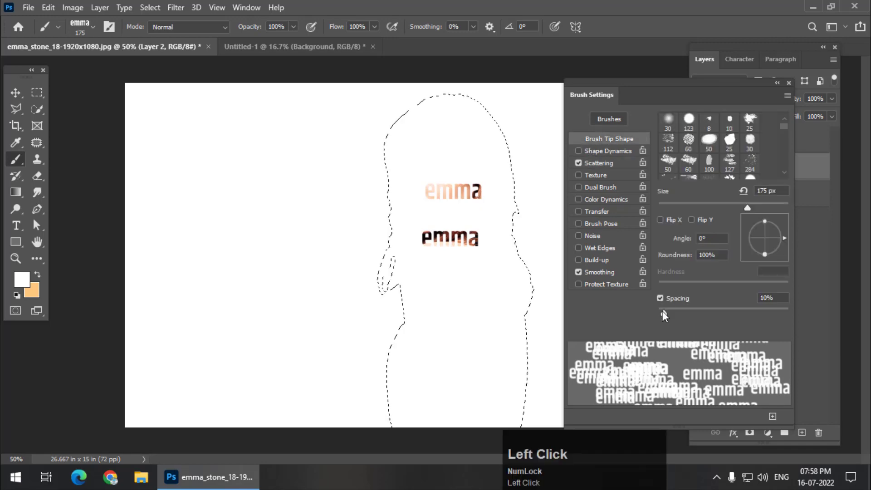
pyautogui.moveTo(662, 311); pyautogui.dragTo(671, 312)
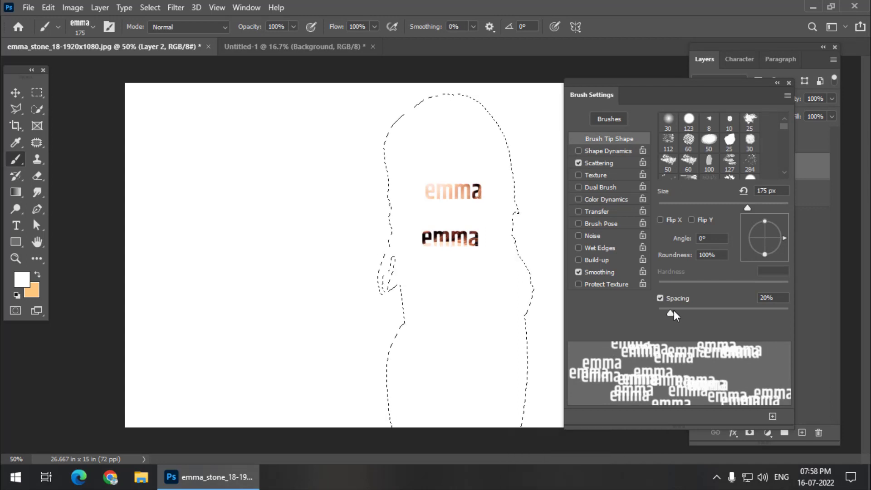
pyautogui.click(612, 165)
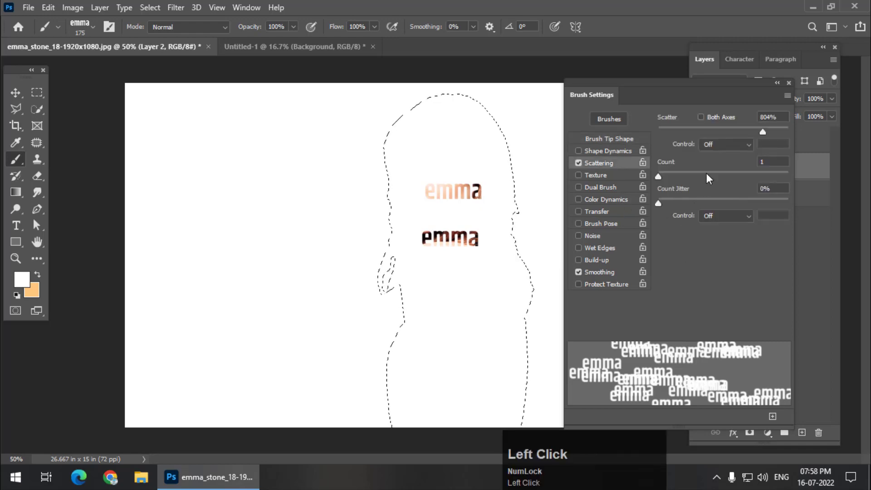
pyautogui.moveTo(763, 133); pyautogui.dragTo(759, 133)
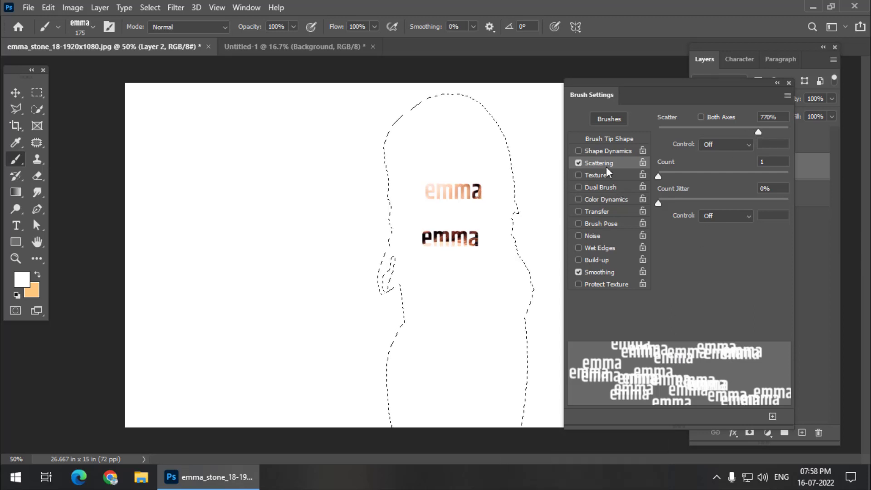
# Enable Shape Dynamics for the Emma brush with a size jitter of 63% and close the brush settings
pyautogui.click(605, 152)
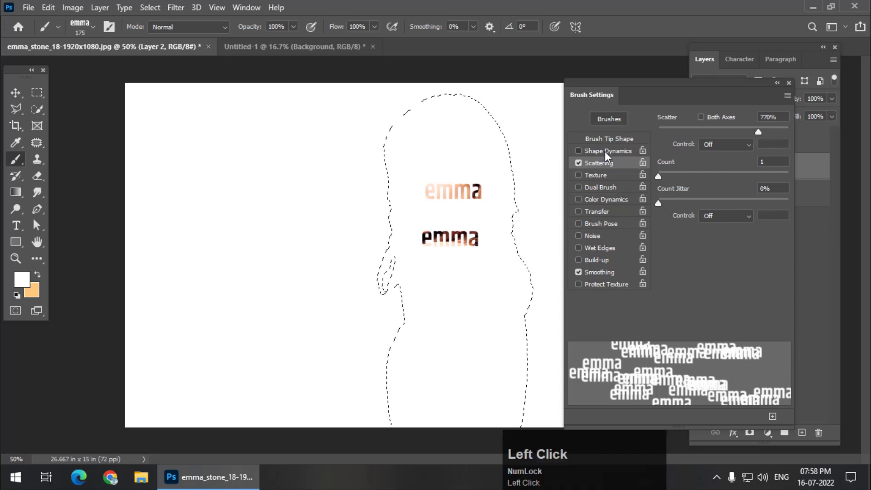
pyautogui.moveTo(660, 132); pyautogui.dragTo(740, 133)
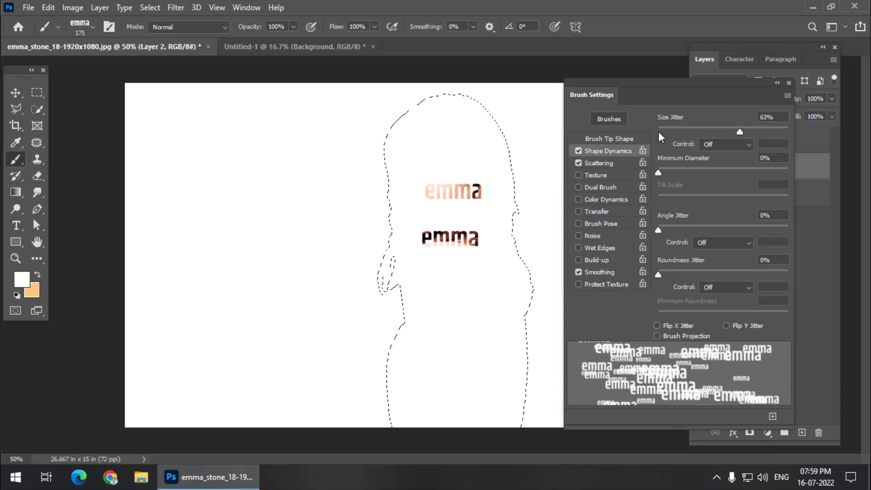
pyautogui.moveTo(597, 88)
pyautogui.mouseDown()
pyautogui.moveTo(627, 87)
pyautogui.moveTo(616, 101)
pyautogui.mouseUp()
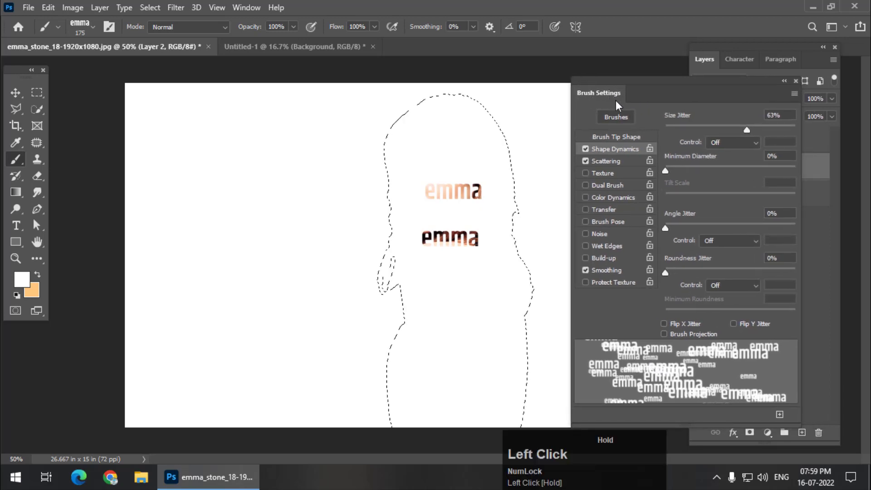
pyautogui.click(795, 82)
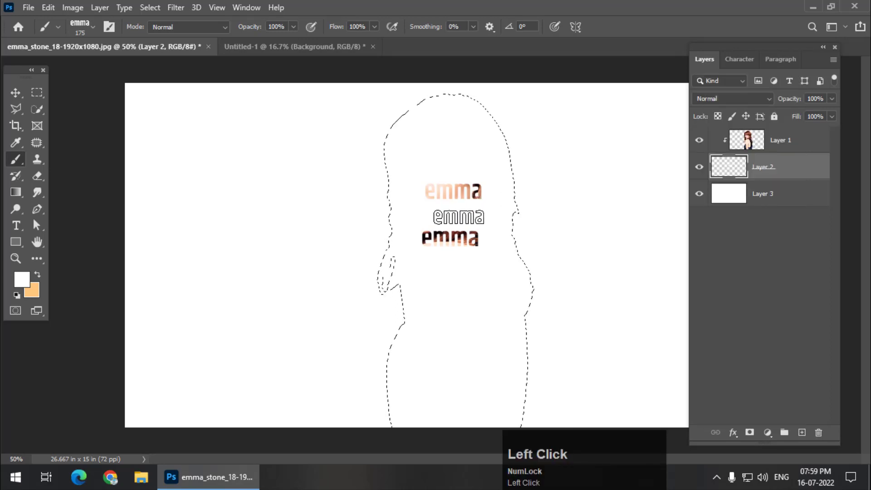
# Reduce the brush to 40 px and paint scattered emma text across the hair and face inside the selection
pyautogui.press('[')
pyautogui.press('[')
pyautogui.press('[')
pyautogui.press('[')
pyautogui.press('[')
pyautogui.press('[')
pyautogui.press('[')
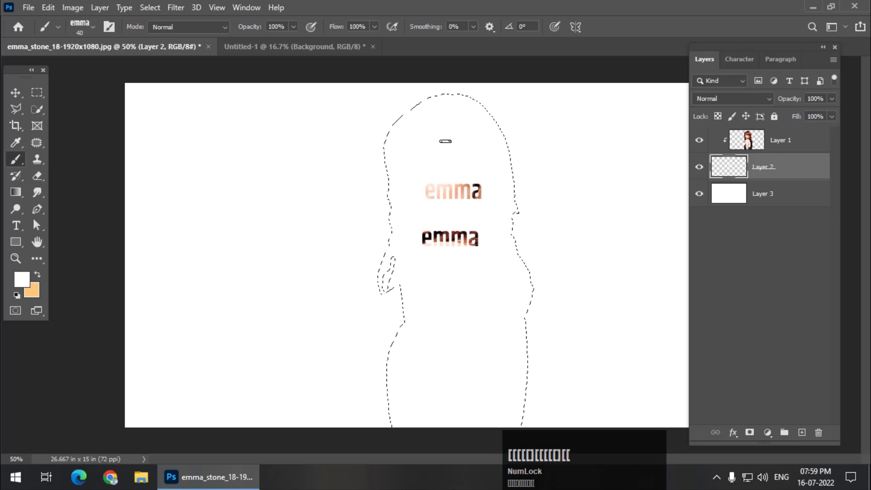
pyautogui.press(']')
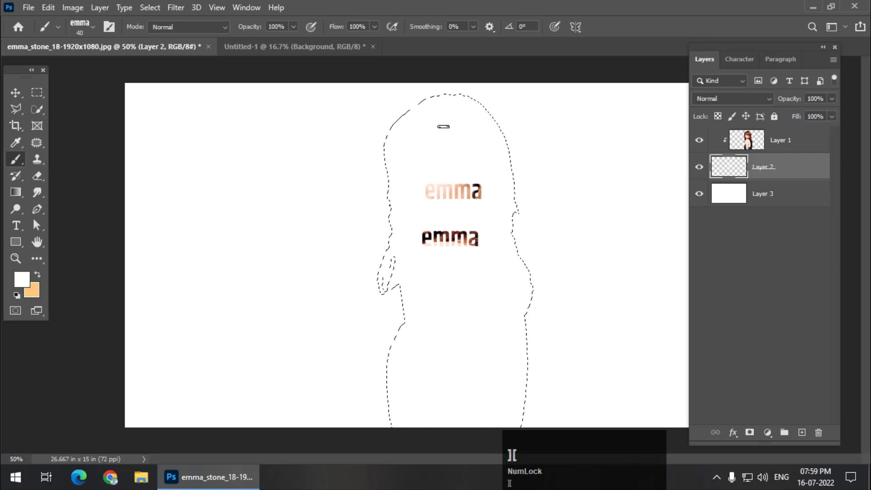
pyautogui.moveTo(444, 126)
pyautogui.mouseDown()
pyautogui.moveTo(440, 148)
pyautogui.moveTo(409, 136)
pyautogui.mouseUp()
pyautogui.moveTo(429, 154)
pyautogui.mouseDown()
pyautogui.moveTo(470, 174)
pyautogui.moveTo(502, 208)
pyautogui.moveTo(503, 242)
pyautogui.mouseUp()
# Enlarge the brush in stages to 125 px, paint dense text over the head and shoulders, and clear the painted text from Layer 2
pyautogui.press(']')
pyautogui.press(']')
pyautogui.press(']')
pyautogui.click(484, 168)
pyautogui.press(']')
pyautogui.press(']')
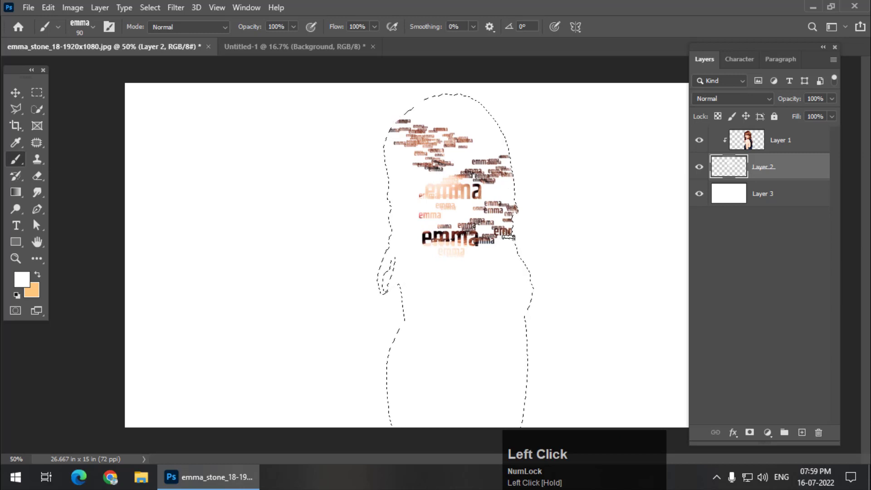
pyautogui.press(']')
pyautogui.press(']')
pyautogui.moveTo(482, 152)
pyautogui.mouseDown()
pyautogui.moveTo(455, 168)
pyautogui.moveTo(454, 277)
pyautogui.moveTo(479, 298)
pyautogui.moveTo(458, 258)
pyautogui.mouseUp()
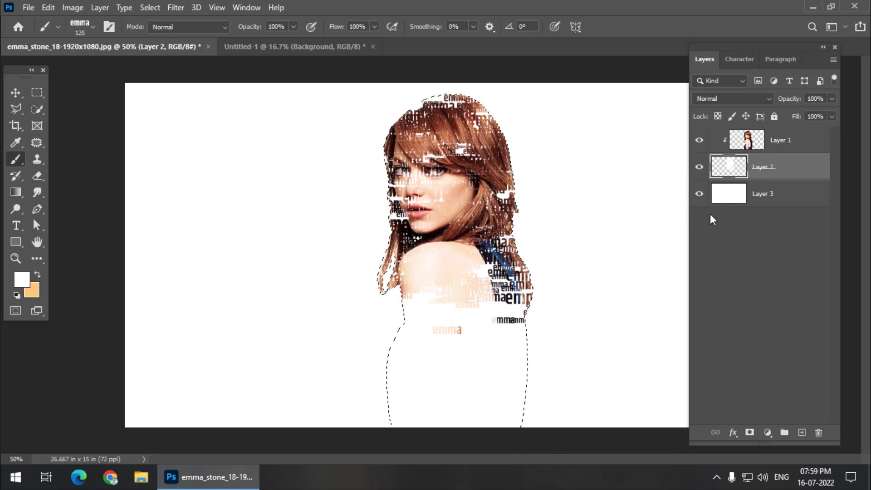
pyautogui.press('Delete')
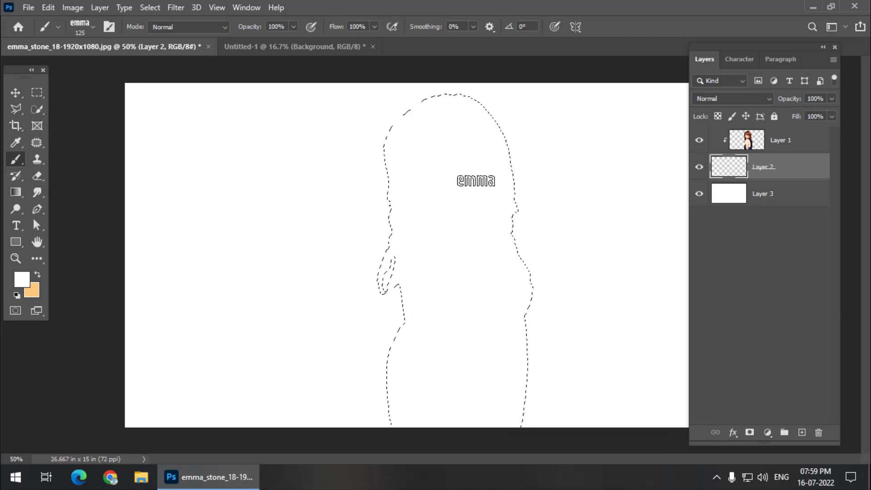
# Try painting emma text over the top of the head with the brush at 50 to 70 px, and undo it
pyautogui.press('[')
pyautogui.press('[')
pyautogui.press('[')
pyautogui.click(455, 114)
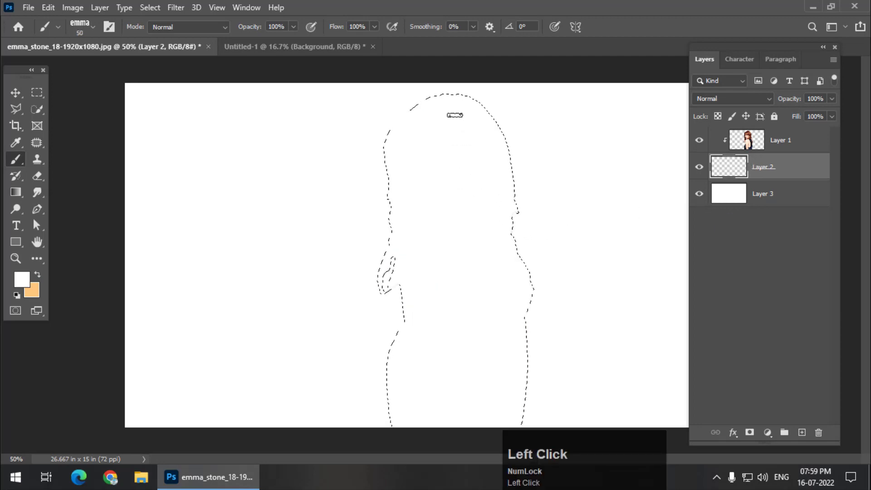
pyautogui.press(']')
pyautogui.press(']')
pyautogui.moveTo(448, 150); pyautogui.dragTo(493, 182)
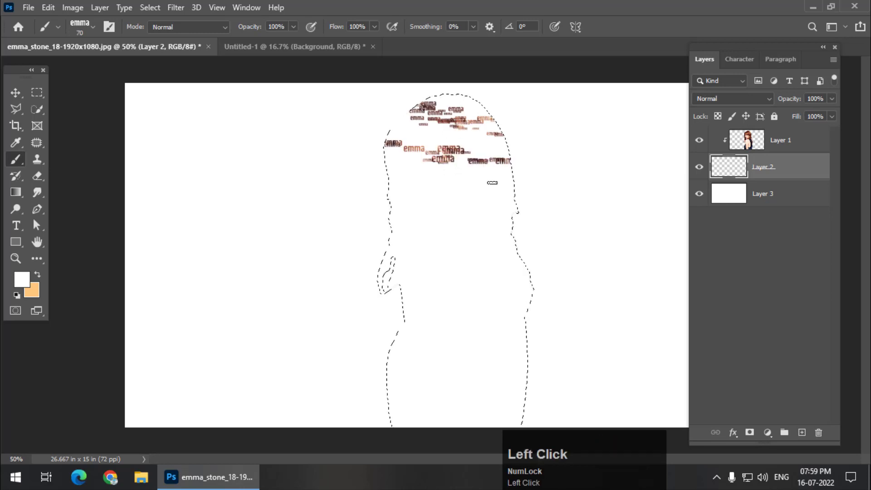
pyautogui.hotkey('ctrl', 'z')
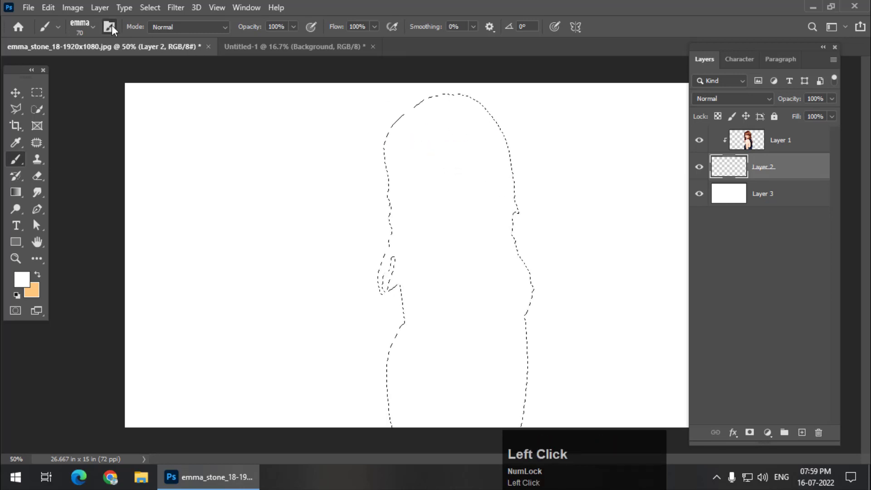
# Increase the Emma brush tip's spacing to 36% and close the brush settings
pyautogui.click(110, 26)
pyautogui.click(612, 138)
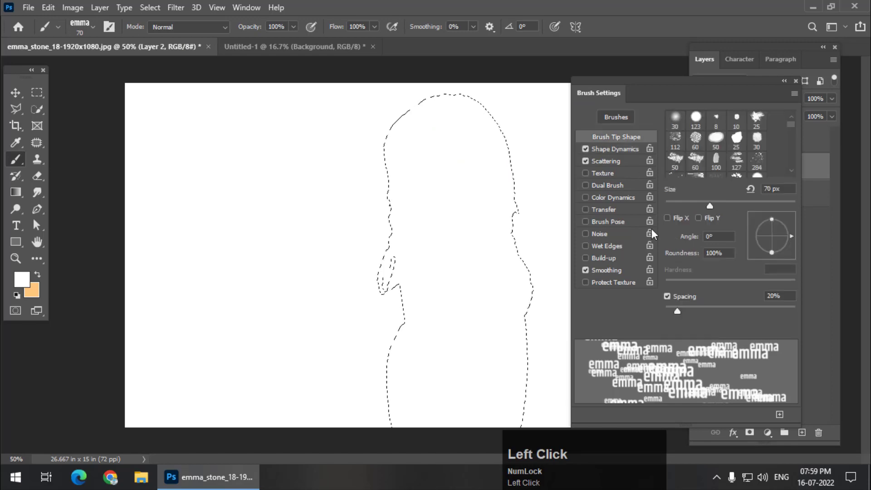
pyautogui.moveTo(680, 312); pyautogui.dragTo(688, 314)
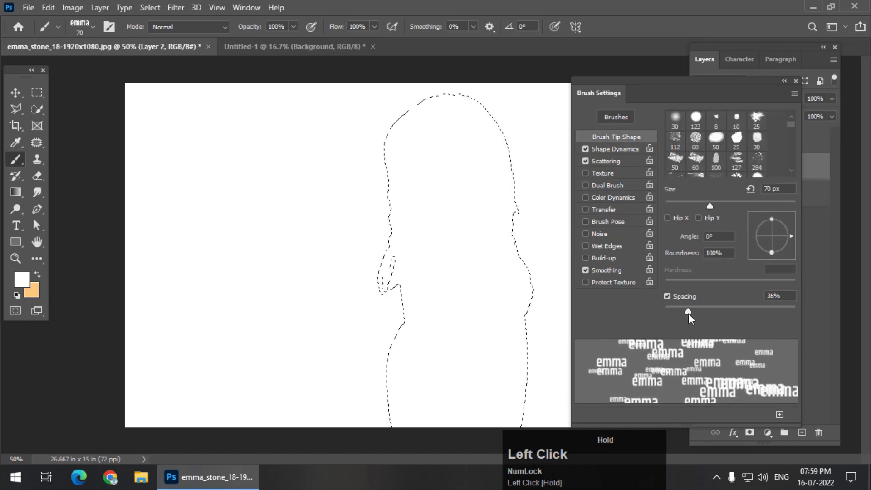
pyautogui.click(796, 81)
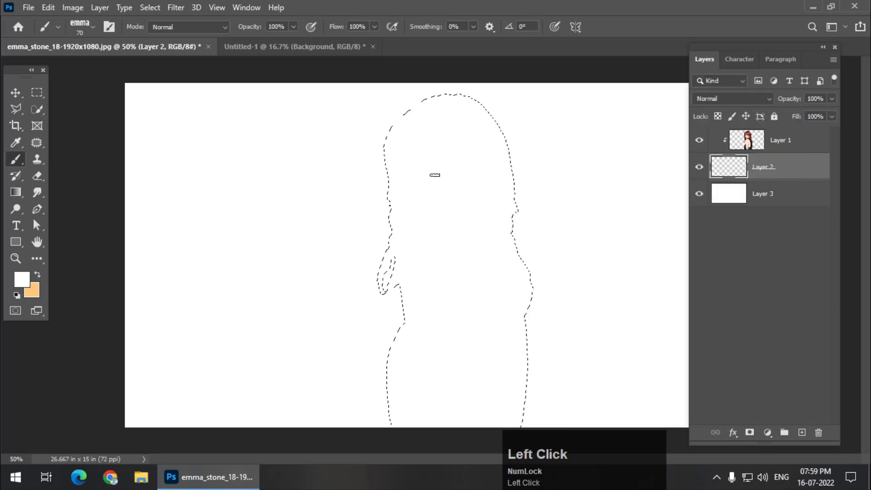
# Paint scattered horizontal emma text over the head and shoulders within the selection, varying the brush between 100, 70 and 80 px
pyautogui.press(']')
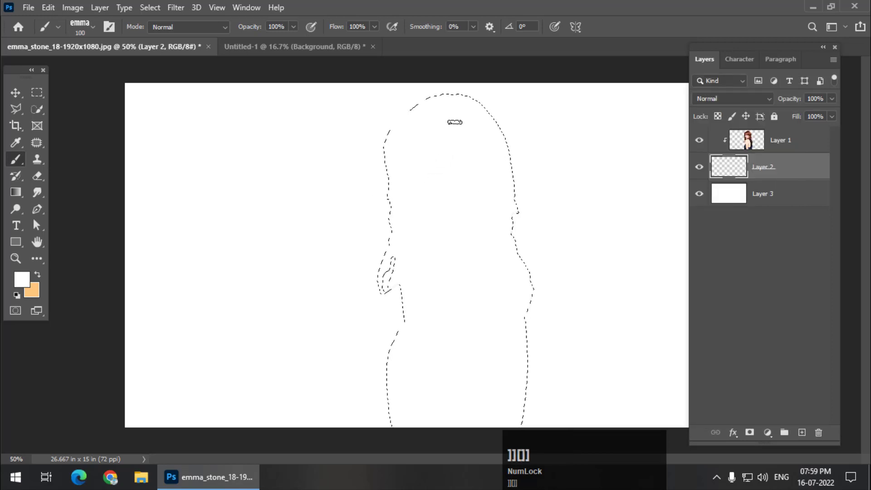
pyautogui.moveTo(455, 122)
pyautogui.mouseDown()
pyautogui.moveTo(457, 141)
pyautogui.moveTo(432, 175)
pyautogui.moveTo(427, 206)
pyautogui.moveTo(494, 272)
pyautogui.mouseUp()
pyautogui.press('[')
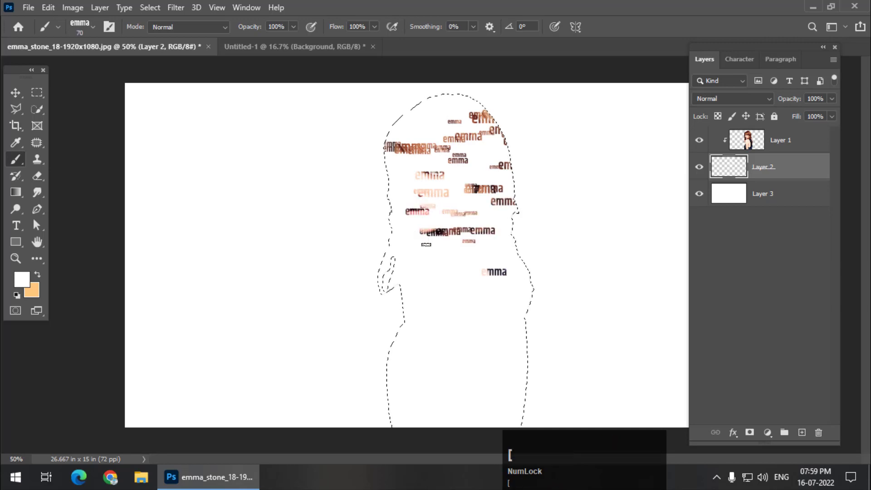
pyautogui.moveTo(394, 254)
pyautogui.mouseDown()
pyautogui.moveTo(423, 268)
pyautogui.moveTo(444, 301)
pyautogui.moveTo(478, 321)
pyautogui.mouseUp()
pyautogui.press(']')
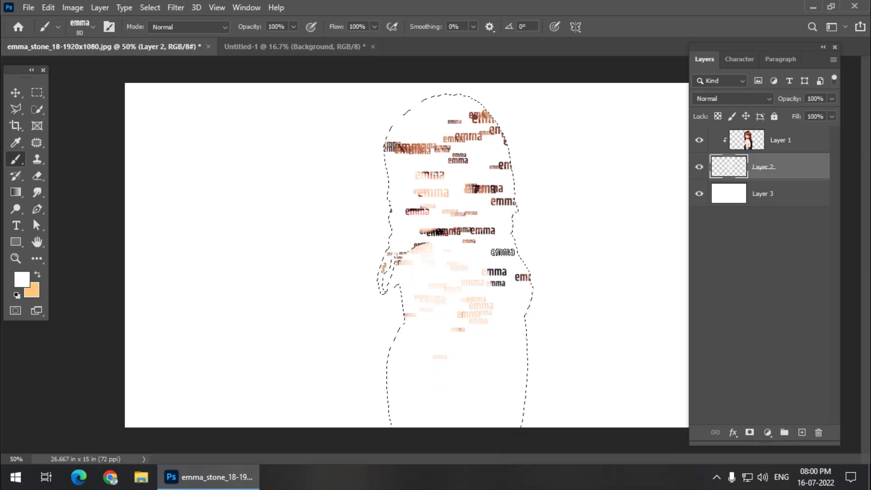
# Set the brush angle to 90° and its size to 100 px, and paint vertical emma text down the torso
pyautogui.click(528, 26)
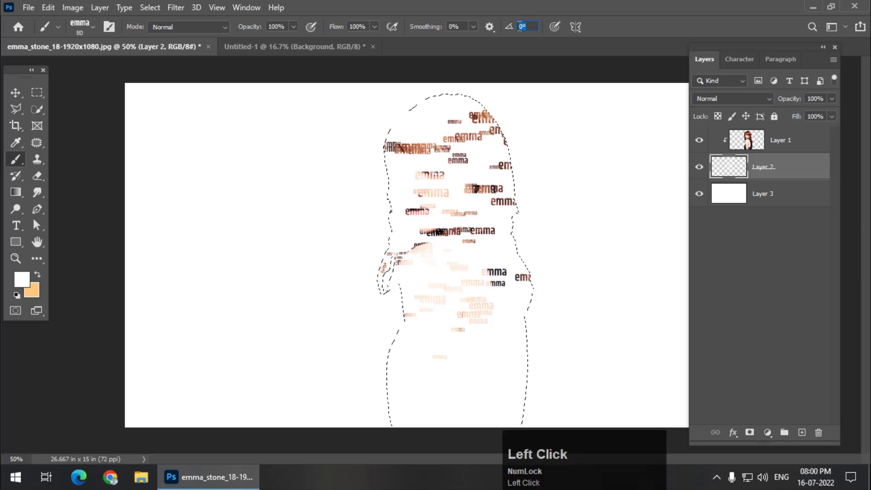
pyautogui.write('9')
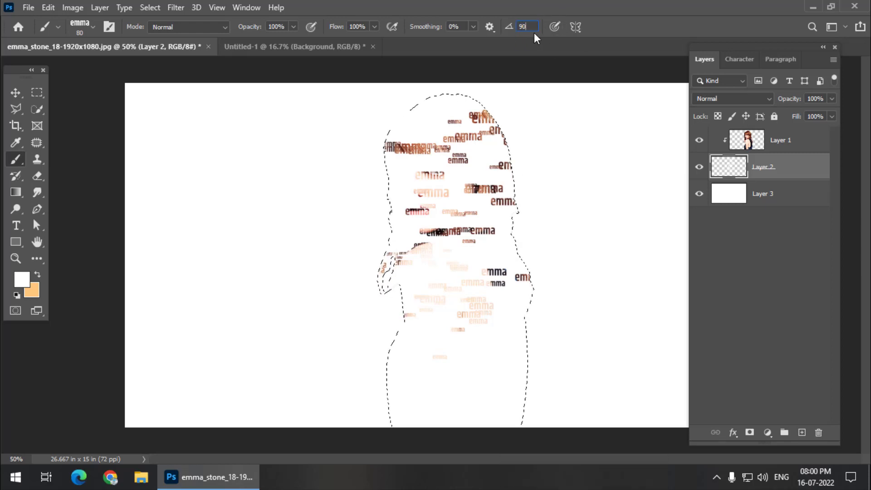
pyautogui.press('Return')
pyautogui.press(']')
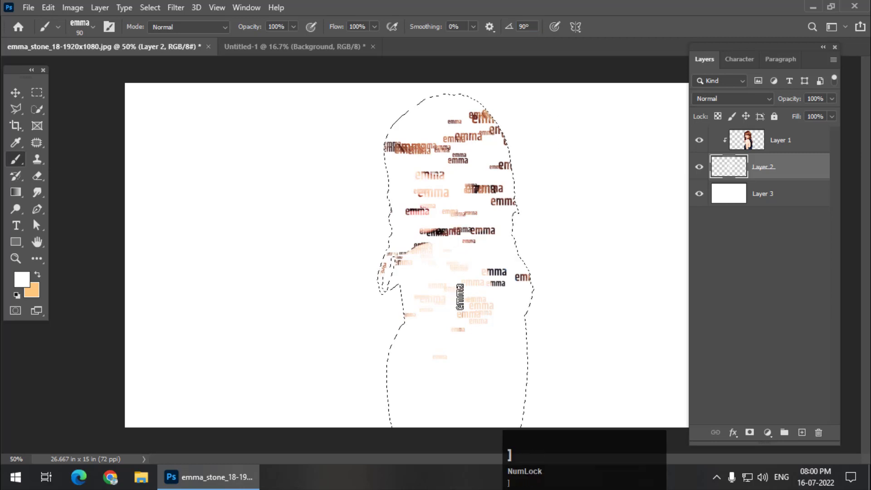
pyautogui.press(']')
pyautogui.moveTo(422, 372); pyautogui.dragTo(488, 367)
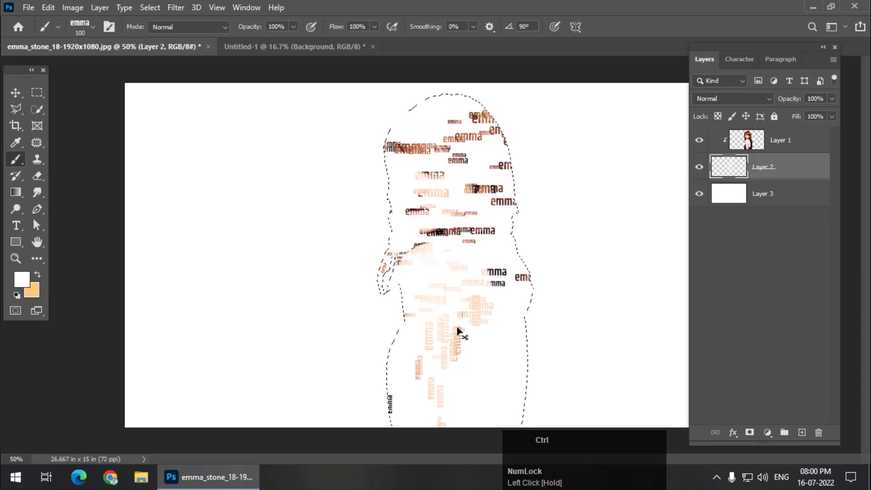
# Deselect the figure and fill the background Layer 3 with black (#000000)
pyautogui.hotkey('ctrl', 'd')
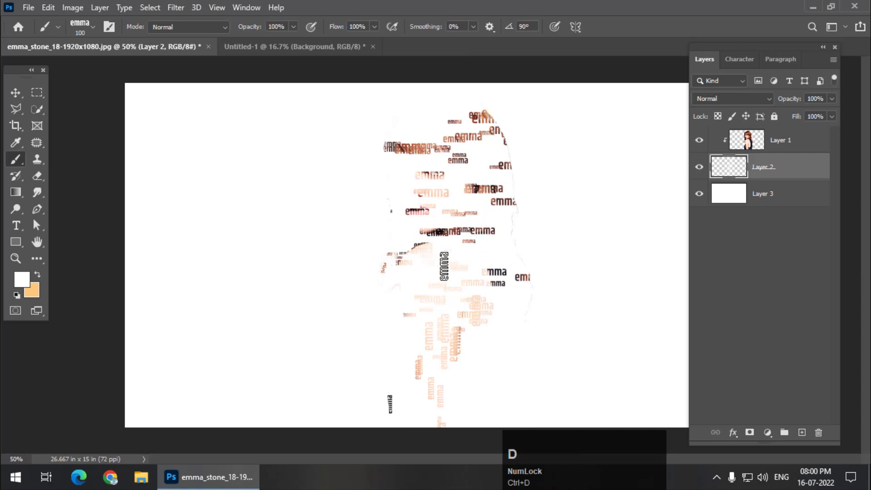
pyautogui.click(781, 200)
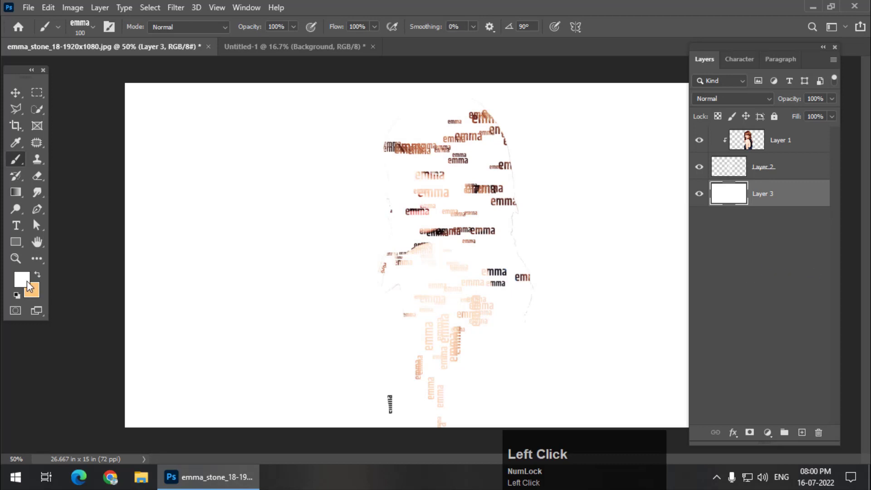
pyautogui.click(21, 279)
pyautogui.write('000000')
pyautogui.click(813, 235)
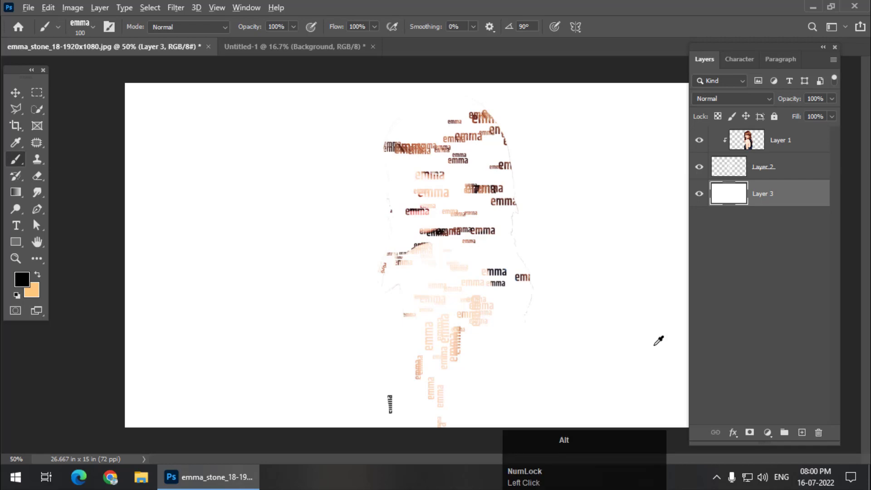
pyautogui.hotkey('alt', 'BackSpace')
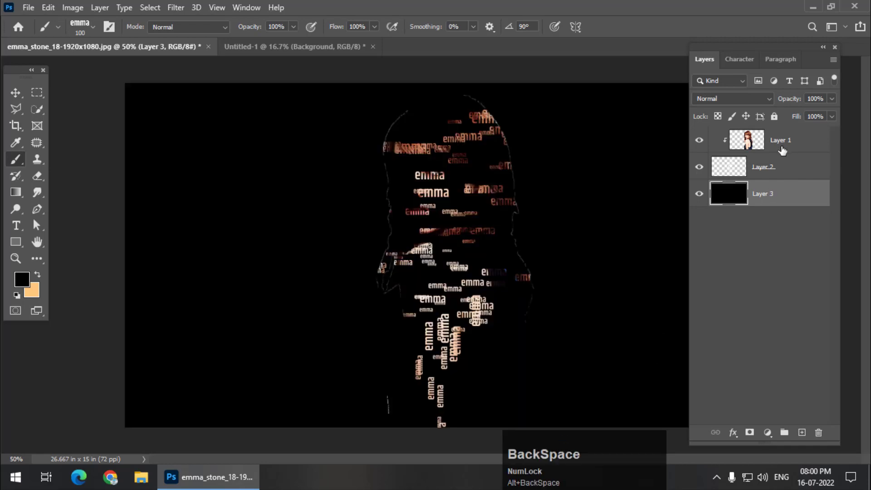
# Reload the woman's cut-out outline from Layer 1 as a selection and make Layer 2 active for painting
pyautogui.click(754, 143)
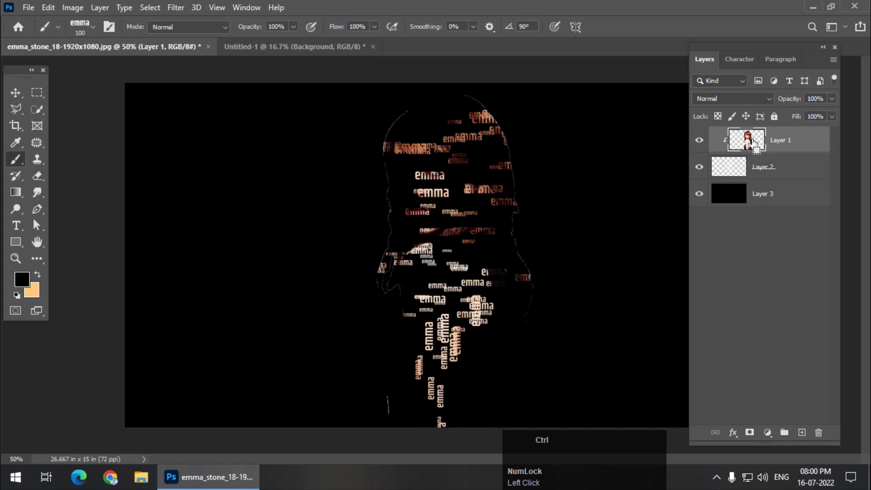
pyautogui.keyDown('ctrl'); pyautogui.click(755, 142); pyautogui.keyUp('ctrl')
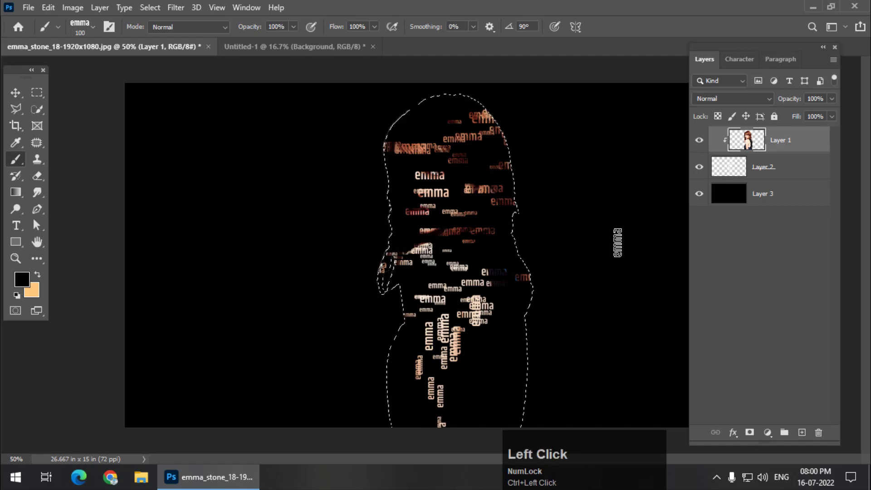
pyautogui.click(790, 162)
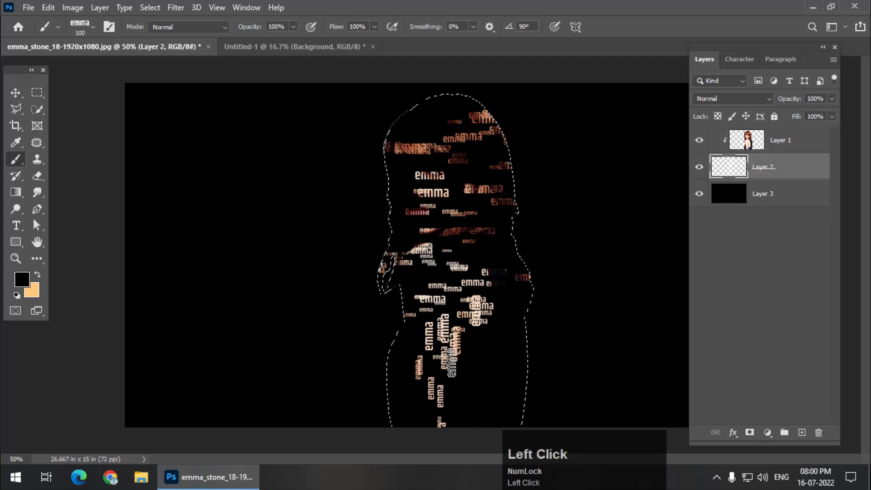
# Reduce the brush to 80 px or smaller and paint small vertical emma text over the lower torso
pyautogui.press('[')
pyautogui.press('[')
pyautogui.hotkey('ctrl', '=')
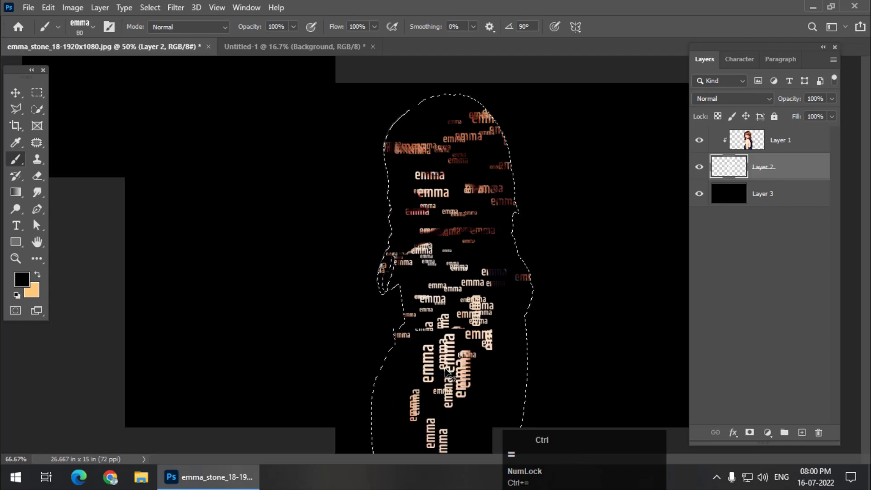
pyautogui.moveTo(462, 355); pyautogui.dragTo(453, 197)
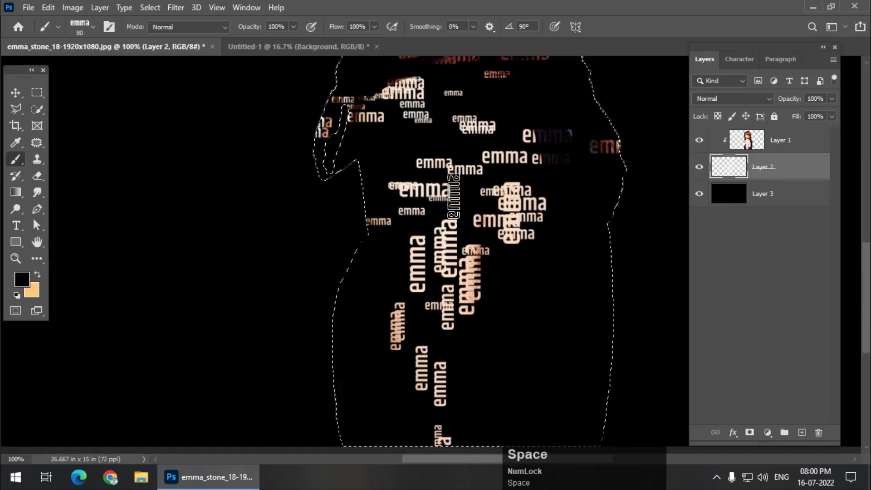
pyautogui.hotkey('ctrl', '-')
pyautogui.scroll(5, 454, 263)
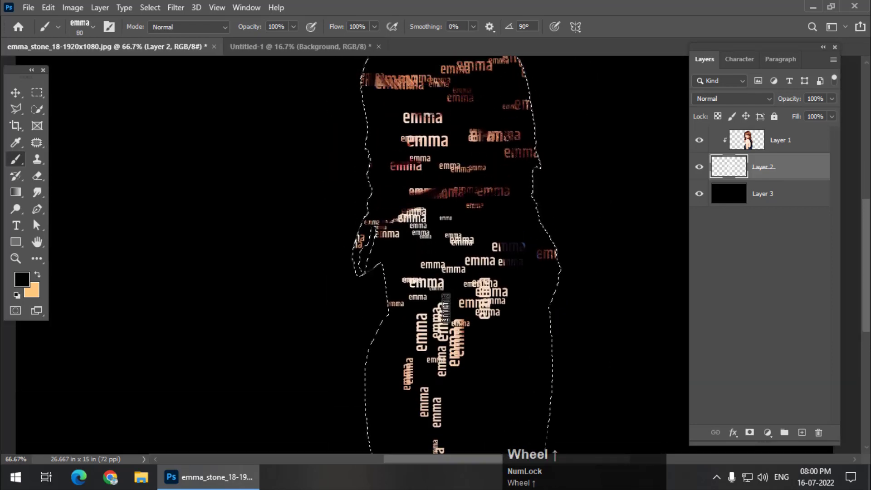
pyautogui.press('[')
pyautogui.moveTo(427, 323)
pyautogui.mouseDown()
pyautogui.moveTo(430, 391)
pyautogui.moveTo(388, 404)
pyautogui.moveTo(389, 421)
pyautogui.moveTo(411, 438)
pyautogui.mouseUp()
# Paint larger vertical emma text across the torso and toward the arm, enlarging the brush to 125 and 150 px
pyautogui.press(']')
pyautogui.press(']')
pyautogui.press(']')
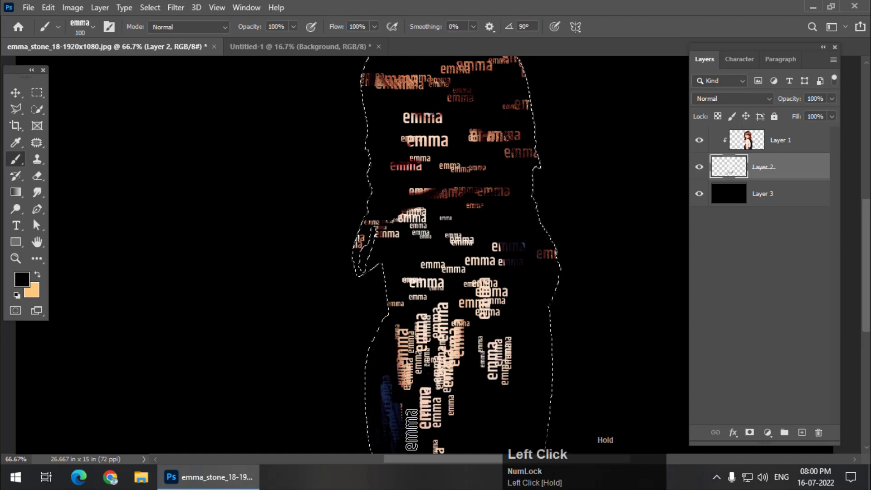
pyautogui.moveTo(485, 416)
pyautogui.mouseDown()
pyautogui.moveTo(521, 415)
pyautogui.moveTo(524, 406)
pyautogui.mouseUp()
pyautogui.press(']')
pyautogui.press(']')
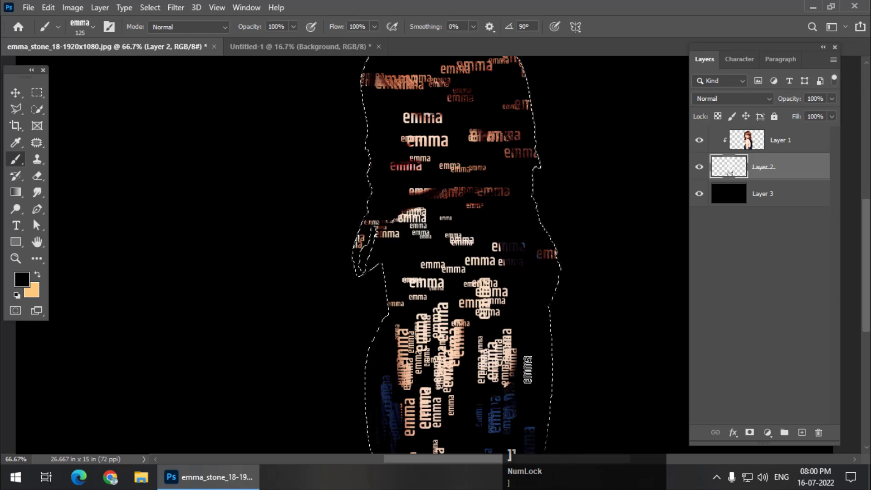
pyautogui.moveTo(404, 340); pyautogui.dragTo(532, 322)
pyautogui.click(537, 310)
# Add vertical emma text along the arm and in the torso gaps, reducing the brush to 100 px
pyautogui.scroll(4, 530, 290)
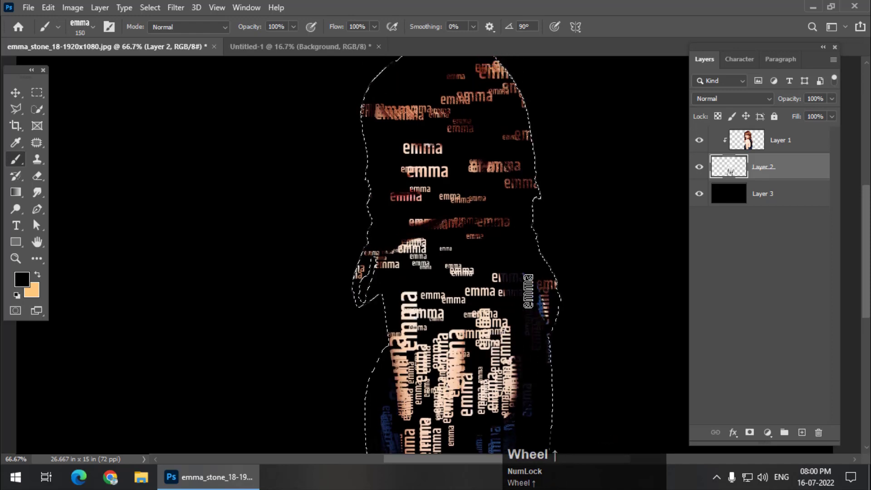
pyautogui.click(535, 295)
pyautogui.press('[')
pyautogui.press('[')
pyautogui.moveTo(532, 340)
pyautogui.mouseDown()
pyautogui.moveTo(535, 380)
pyautogui.moveTo(484, 377)
pyautogui.mouseUp()
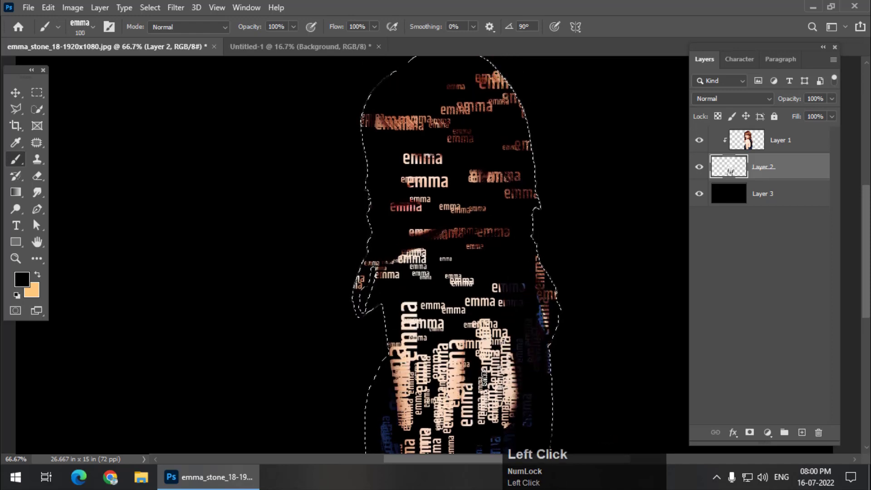
# Set the brush angle to 0° and paint horizontal emma text over the raised hand and chest with a 125 px brush
pyautogui.scroll(3, 432, 311)
pyautogui.moveTo(532, 26); pyautogui.dragTo(513, 32)
pyautogui.write('0')
pyautogui.press('Return')
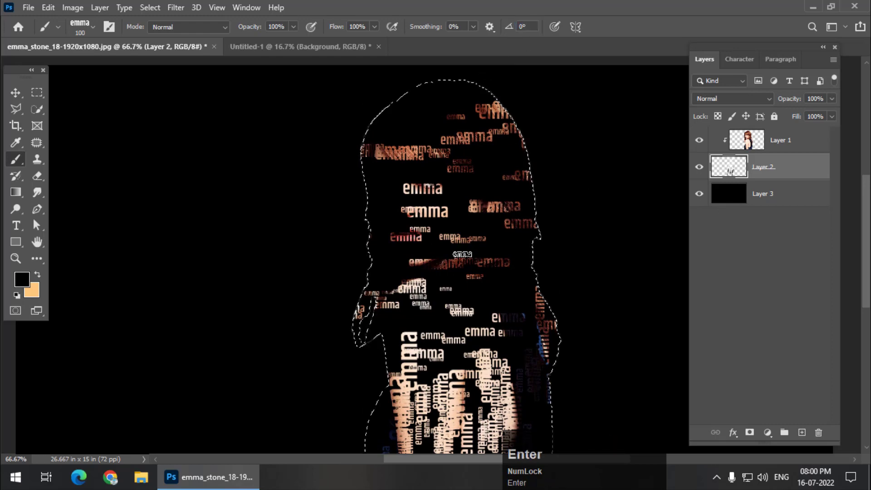
pyautogui.press(']')
pyautogui.moveTo(382, 293)
pyautogui.mouseDown()
pyautogui.moveTo(377, 297)
pyautogui.moveTo(396, 286)
pyautogui.mouseUp()
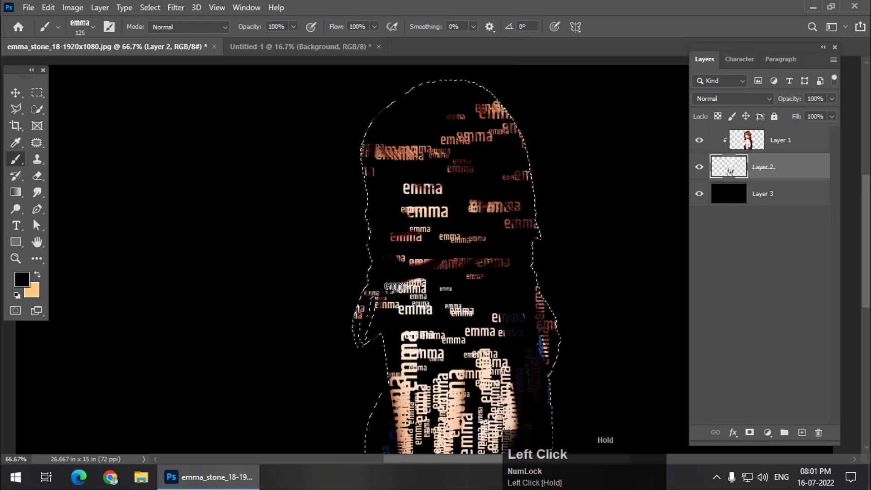
pyautogui.moveTo(400, 319); pyautogui.dragTo(488, 409)
# Paint horizontal emma text over the shoulder and face with the brush at 100 px and smaller
pyautogui.press('[')
pyautogui.click(502, 288)
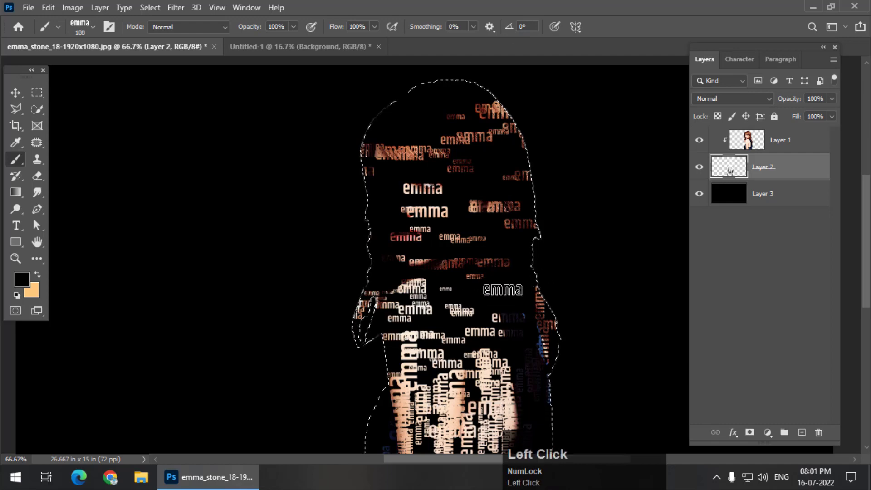
pyautogui.click(487, 299)
pyautogui.press('[')
pyautogui.click(390, 191)
pyautogui.moveTo(379, 215)
pyautogui.mouseDown()
pyautogui.moveTo(424, 247)
pyautogui.moveTo(408, 162)
pyautogui.moveTo(409, 194)
pyautogui.moveTo(412, 178)
pyautogui.mouseUp()
# Paint large horizontal emma text over the crown and forehead with a 150 px brush
pyautogui.press(']')
pyautogui.press(']')
pyautogui.press(']')
pyautogui.click(398, 130)
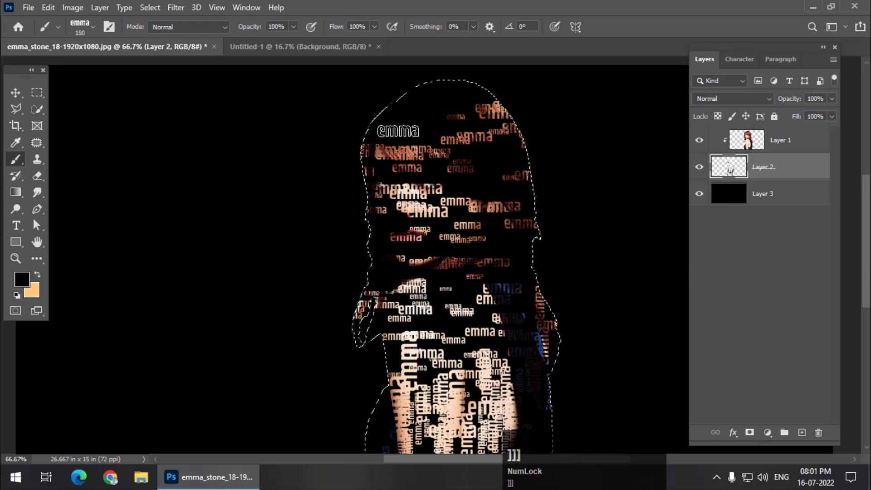
pyautogui.click(444, 94)
pyautogui.click(438, 128)
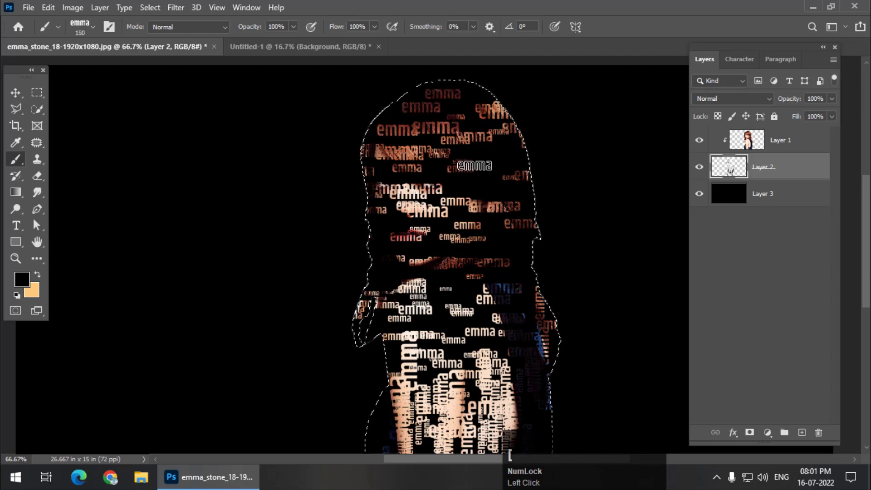
# Reduce the brush to 90 px and fill gaps in the hair, cheek and forehead with small emma text
pyautogui.press('[')
pyautogui.press('[')
pyautogui.press('[')
pyautogui.click(487, 158)
pyautogui.click(461, 184)
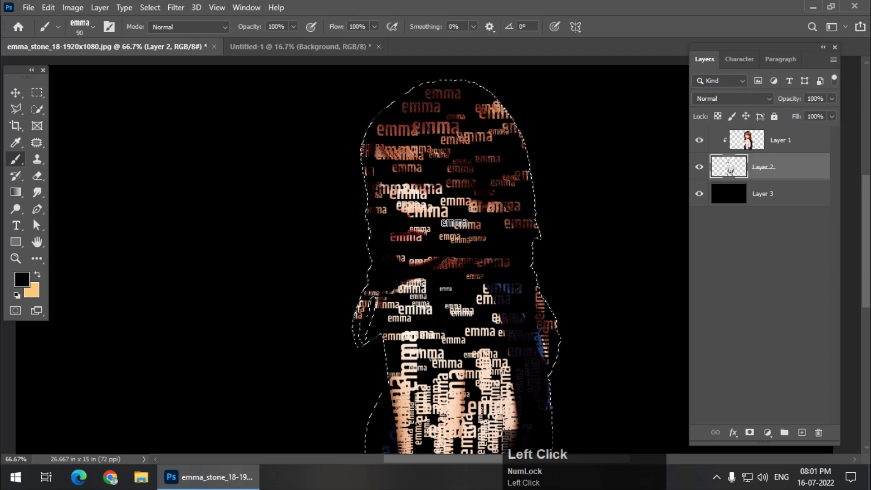
pyautogui.click(450, 222)
pyautogui.click(405, 224)
pyautogui.click(392, 172)
pyautogui.click(426, 175)
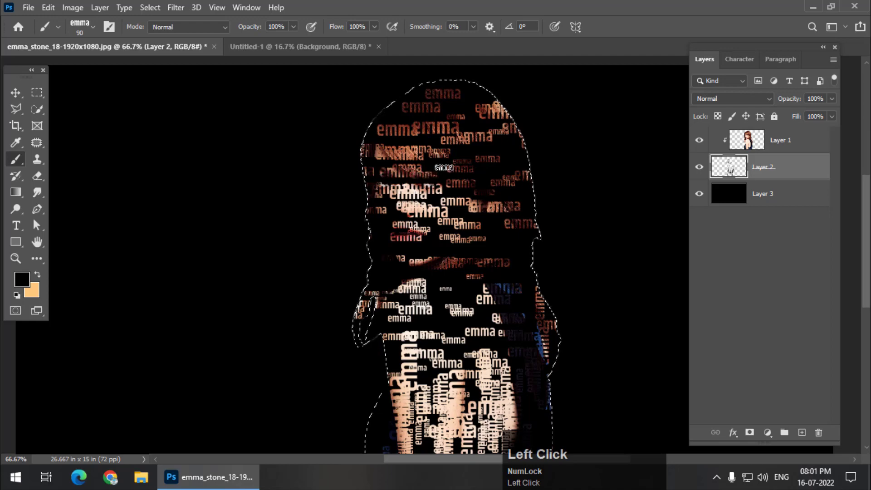
# Paint emma text over the cheek, chin and jaw with the brush at 150 and 125 px
pyautogui.press(']')
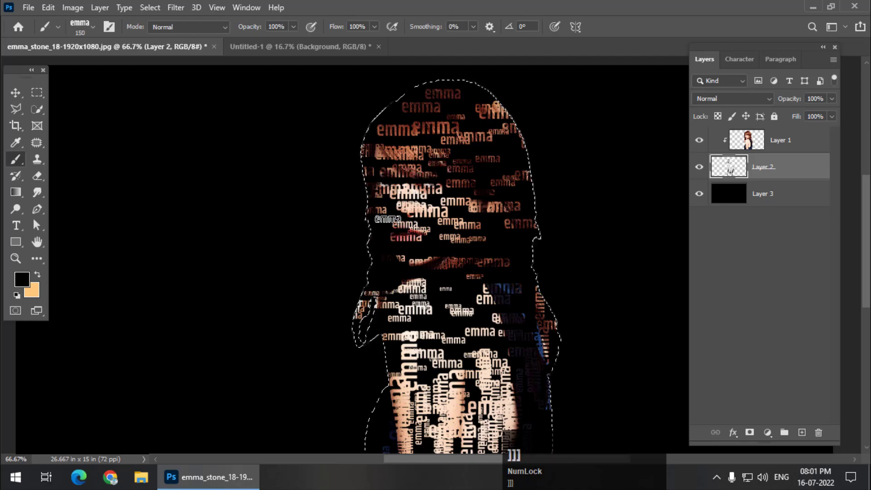
pyautogui.click(397, 208)
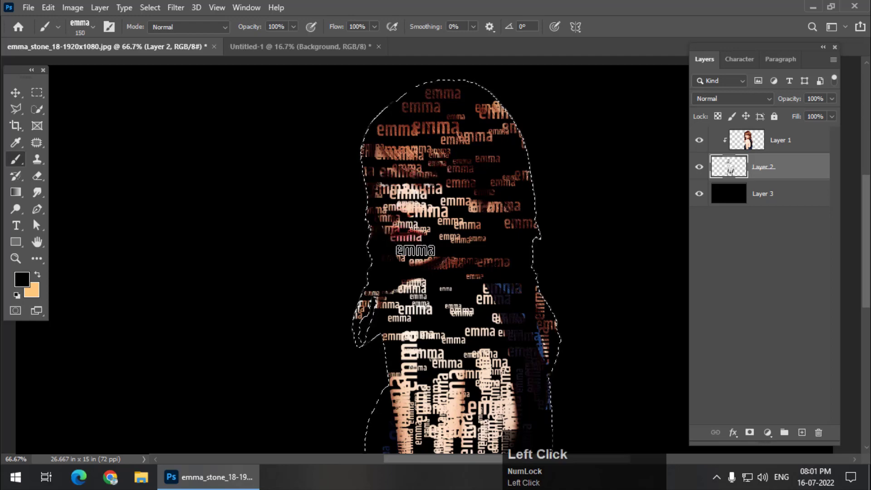
pyautogui.click(415, 250)
pyautogui.press('[')
pyautogui.click(436, 224)
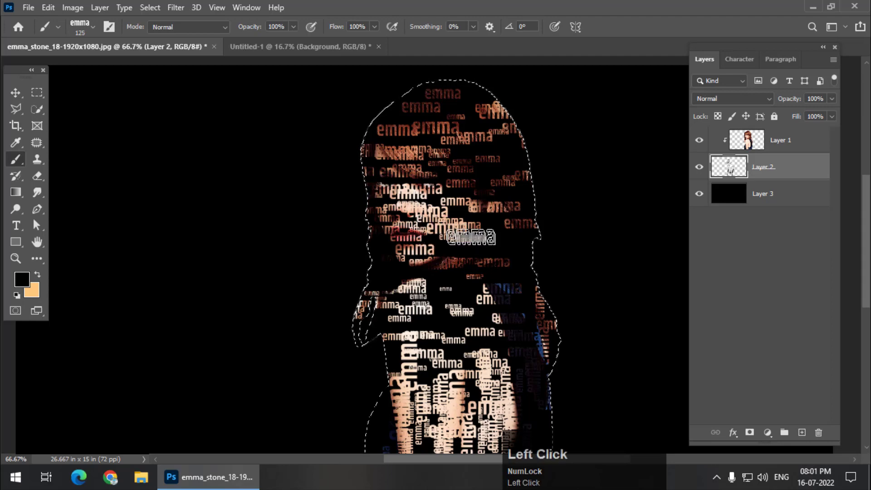
pyautogui.click(458, 250)
# Paint large emma text over the hair beside the jaw and cheek, enlarging the brush to 175 px and beyond
pyautogui.press('[')
pyautogui.press(']')
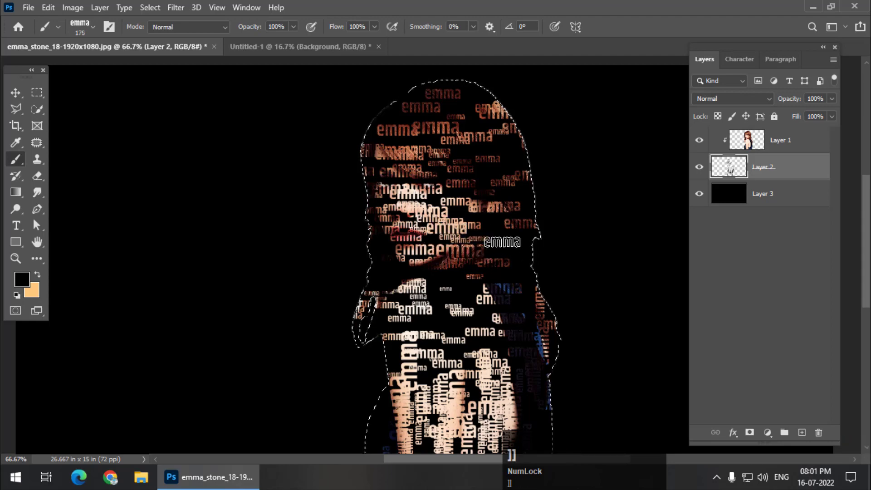
pyautogui.click(518, 255)
pyautogui.press(']')
pyautogui.press(']')
pyautogui.press(']')
pyautogui.press(']')
pyautogui.press(']')
pyautogui.click(500, 222)
# Add emma text to the hair beside the face and over the eye, reducing the brush to 125 and 90 px
pyautogui.press(']')
pyautogui.press('[')
pyautogui.press('[')
pyautogui.press('[')
pyautogui.press('[')
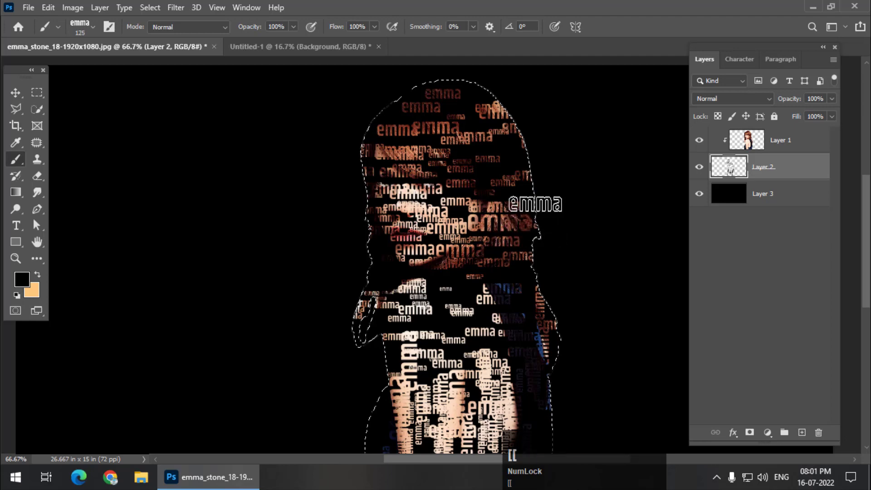
pyautogui.click(471, 168)
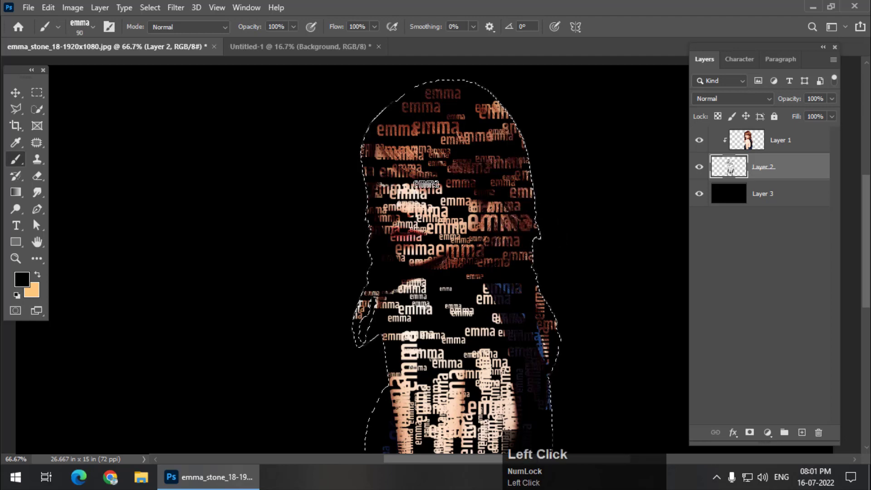
pyautogui.click(424, 185)
# Paint emma text over the forehead fringe, and fill the upper hair with smaller text using a 70 px brush
pyautogui.press(']')
pyautogui.press(']')
pyautogui.click(391, 162)
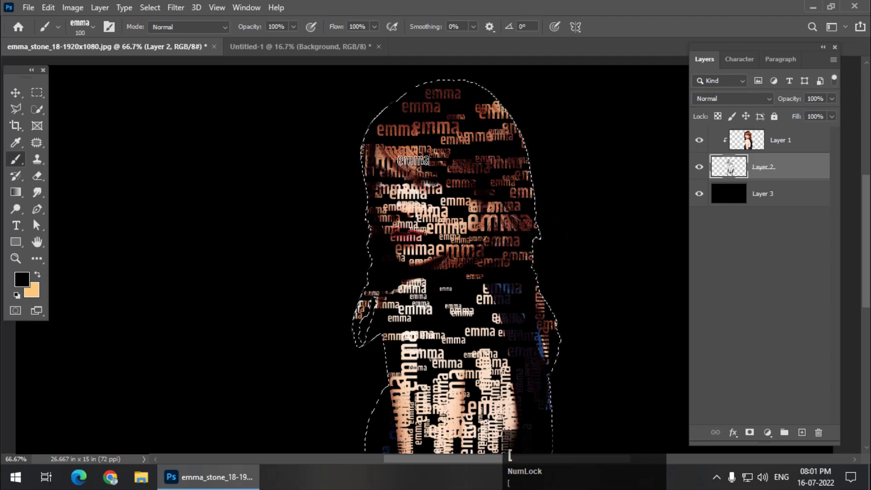
pyautogui.click(416, 144)
pyautogui.press('[')
pyautogui.press('[')
pyautogui.moveTo(420, 138); pyautogui.dragTo(431, 148)
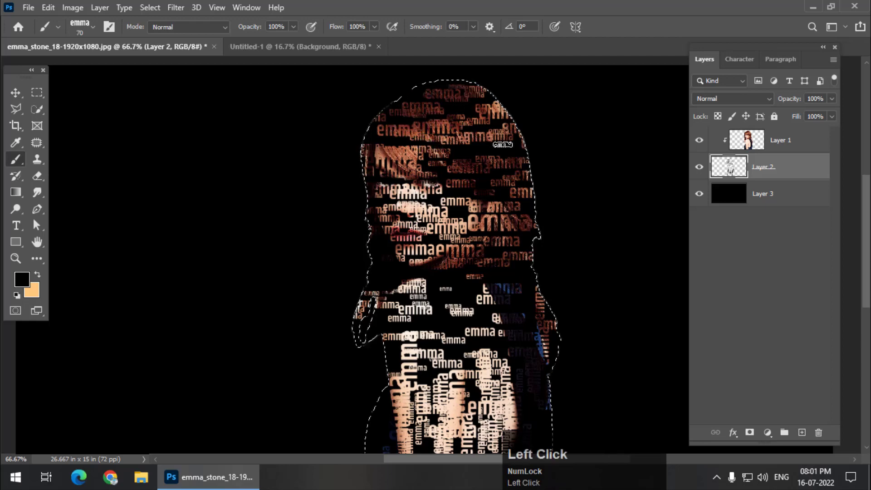
# Enlarge the brush to 150 px and paint emma text over the eye and temple, with 125 px text on the cheek
pyautogui.press(']')
pyautogui.press(']')
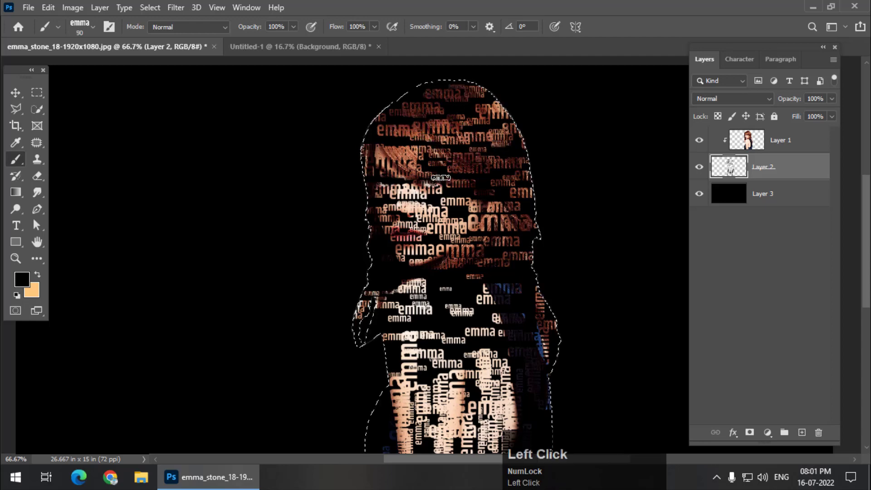
pyautogui.press(']')
pyautogui.press(']')
pyautogui.press(']')
pyautogui.click(443, 173)
pyautogui.click(458, 192)
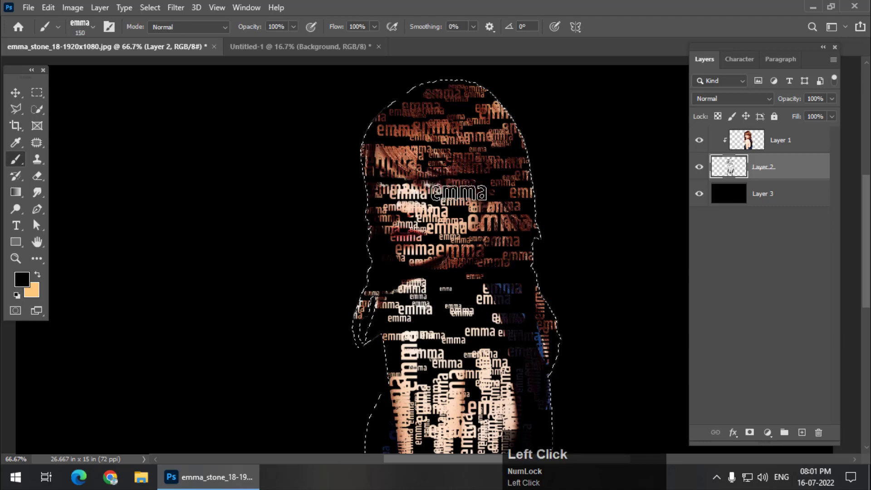
pyautogui.press('[')
pyautogui.click(488, 216)
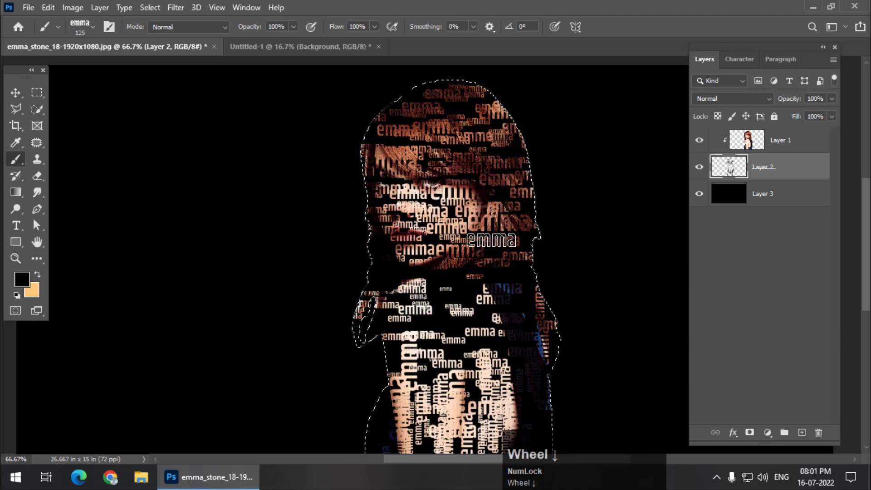
# Paint emma text over the neck and chest at 125 px, and over the shoulder at 175 px
pyautogui.scroll(-2, 466, 258)
pyautogui.click(466, 257)
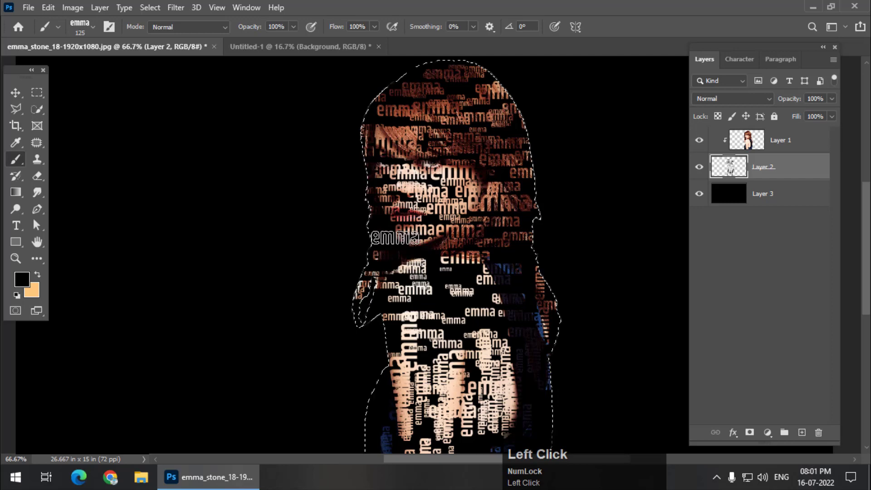
pyautogui.click(456, 275)
pyautogui.click(451, 298)
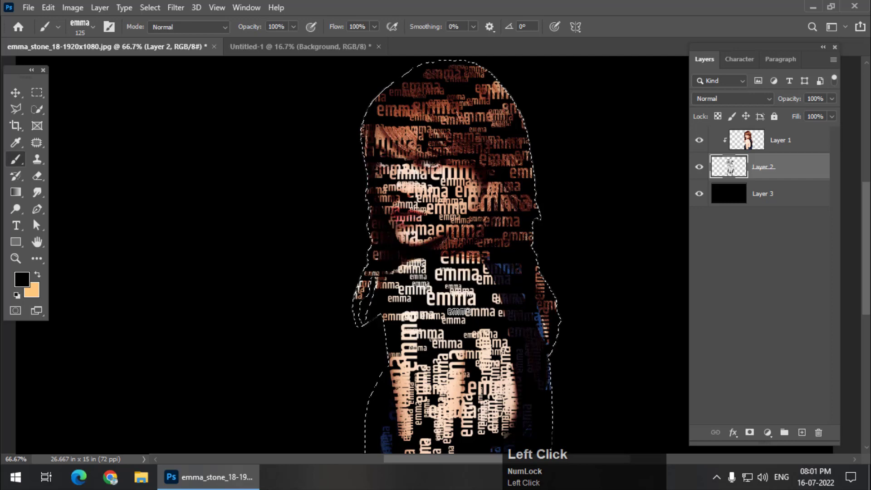
pyautogui.press(']')
pyautogui.press(']')
pyautogui.click(483, 298)
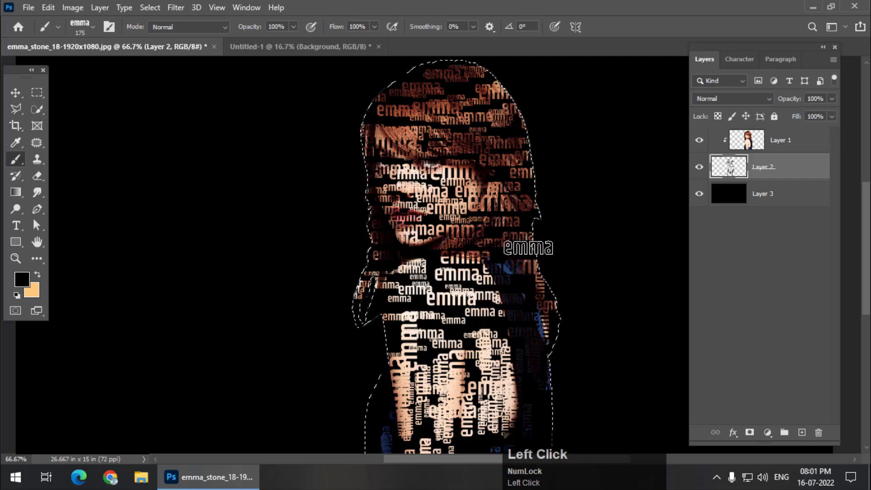
# Add emma text over the hair with a 90 px brush, and fill the crown and fringe with 125 px text
pyautogui.press('[')
pyautogui.press('[')
pyautogui.press('[')
pyautogui.press('[')
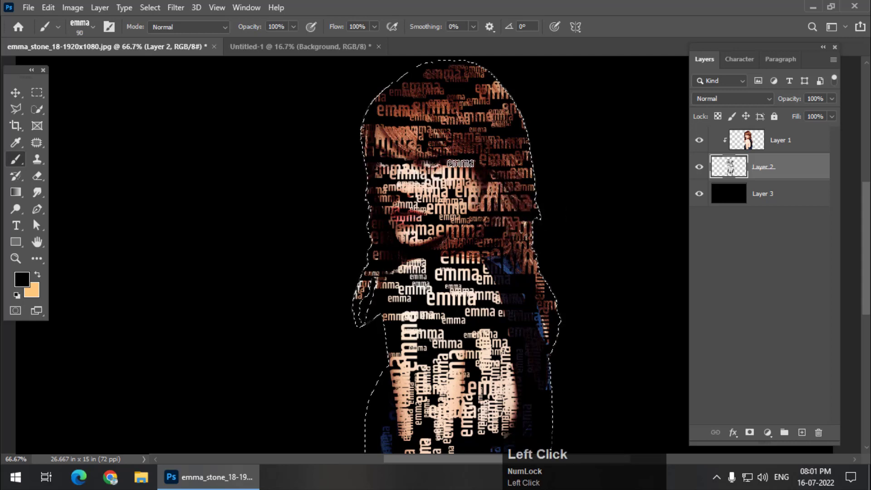
pyautogui.press(']')
pyautogui.press(']')
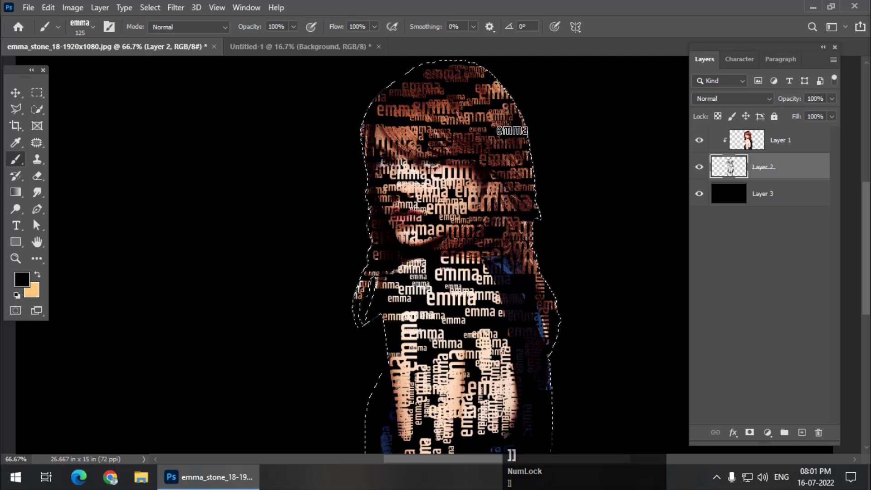
pyautogui.click(466, 128)
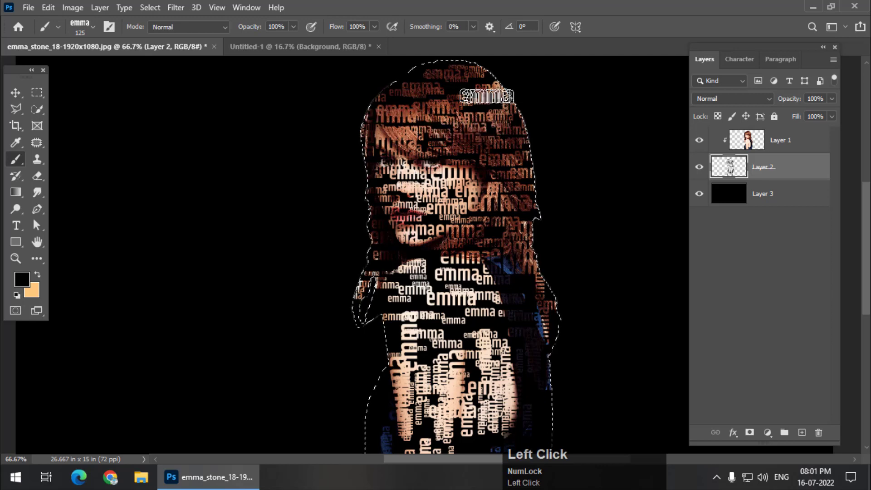
pyautogui.click(475, 86)
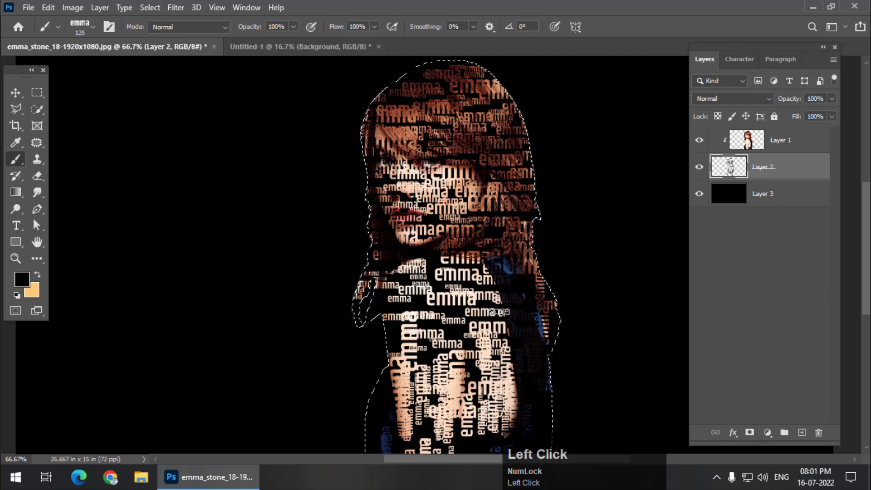
# Add horizontal emma text across the chest and enlarge the brush to 200 px
pyautogui.scroll(-2, 490, 327)
pyautogui.press(']')
pyautogui.press(']')
pyautogui.click(464, 310)
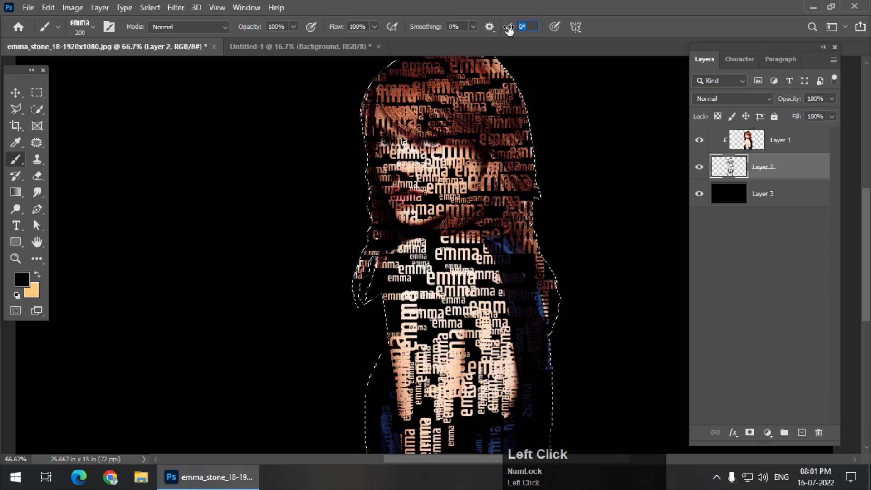
# Rotate the brush to 90° and paint vertical emma text over the lower body at 125 px
pyautogui.write('90')
pyautogui.press('Return')
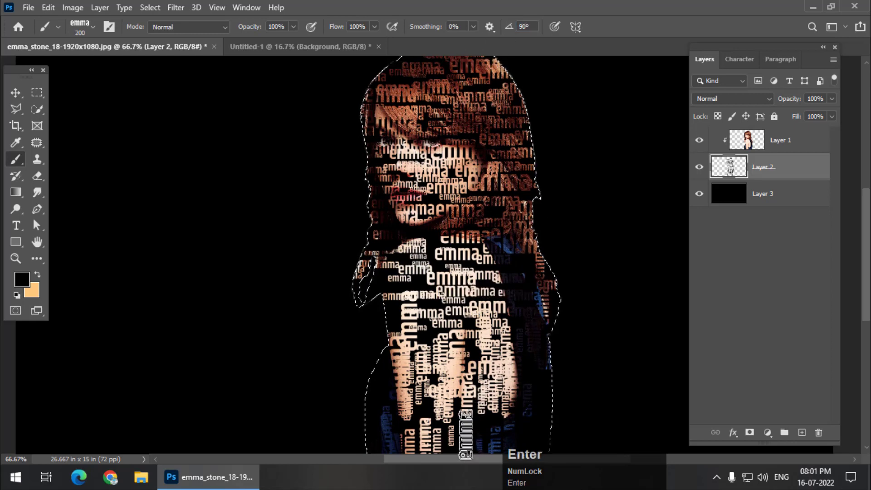
pyautogui.press('[')
pyautogui.press('[')
pyautogui.press('[')
pyautogui.click(491, 429)
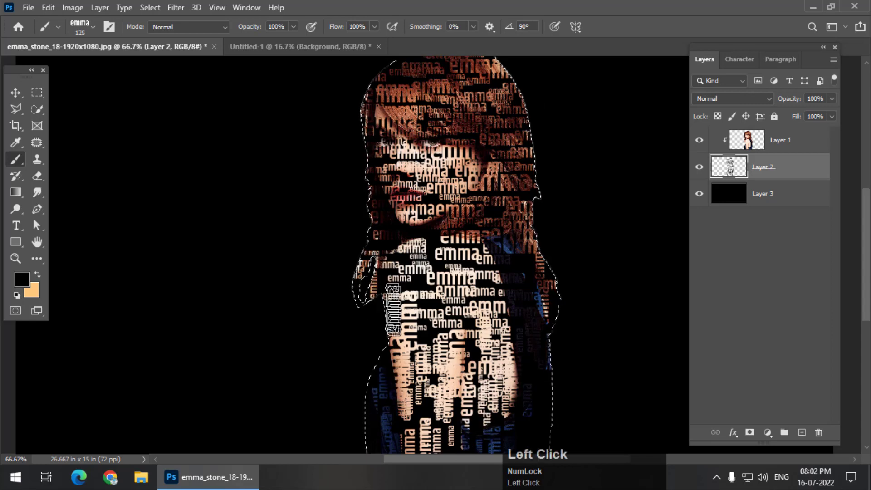
# Paint vertical emma text along the outer upper arm, and fill the torso gaps with an 80 px brush
pyautogui.press('[')
pyautogui.press('[')
pyautogui.press('[')
pyautogui.click(394, 314)
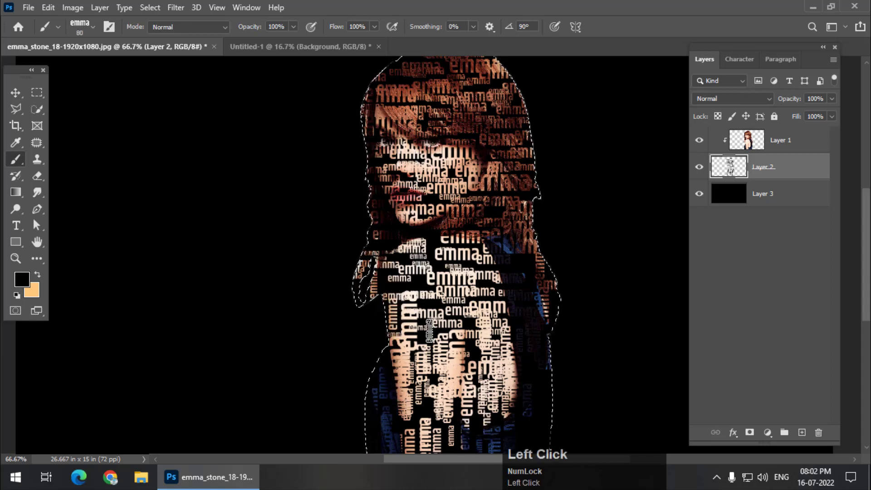
pyautogui.click(429, 326)
pyautogui.press(']')
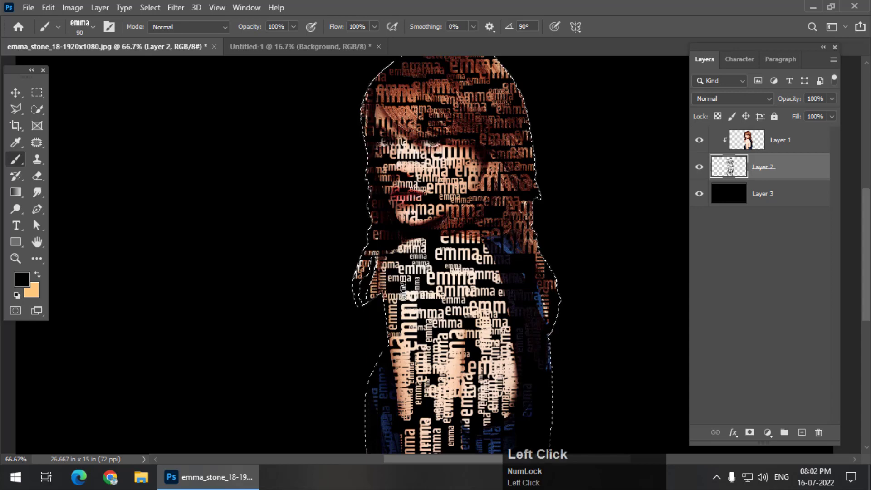
# Paint vertical emma text over the long hair ends and dark dress edge, using 100 px and 150 px brushes
pyautogui.press(']')
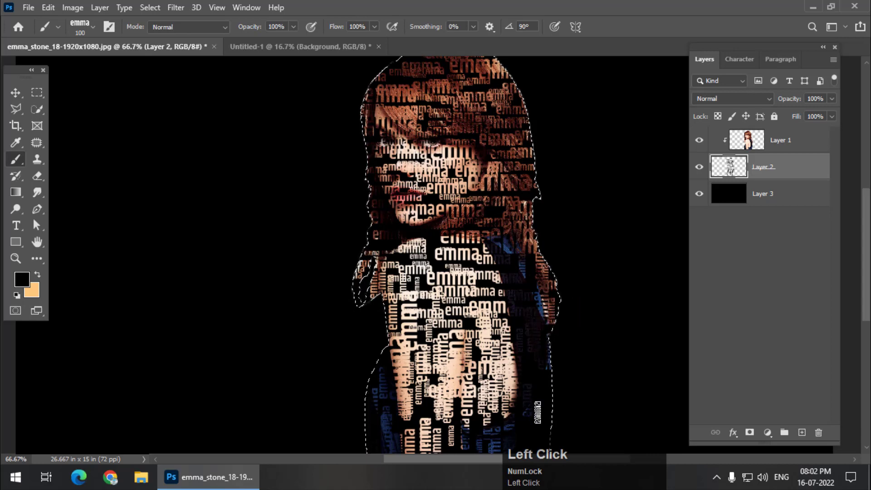
pyautogui.press(']')
pyautogui.press(']')
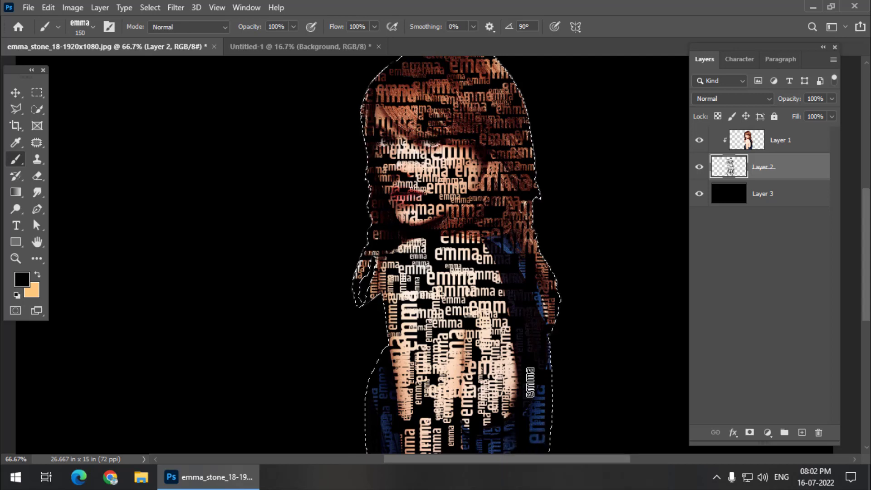
pyautogui.click(435, 245)
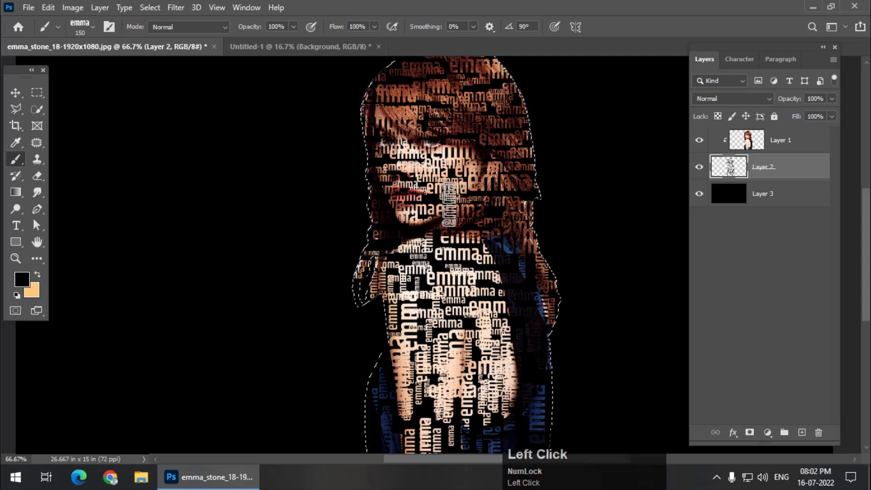
pyautogui.press('[')
pyautogui.press('[')
pyautogui.click(425, 340)
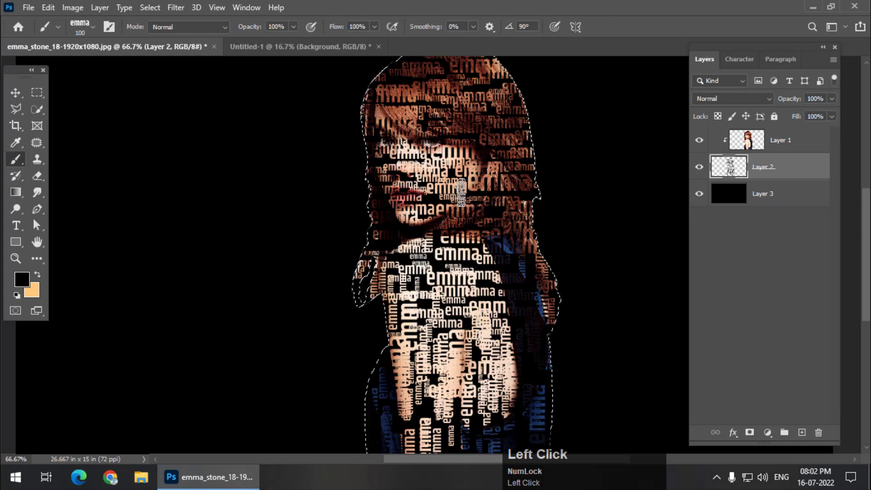
# Set the brush angle back to 0° and add small emma text around the shoulder and lips, reducing the brush to 70 and 50 px
pyautogui.click(501, 27)
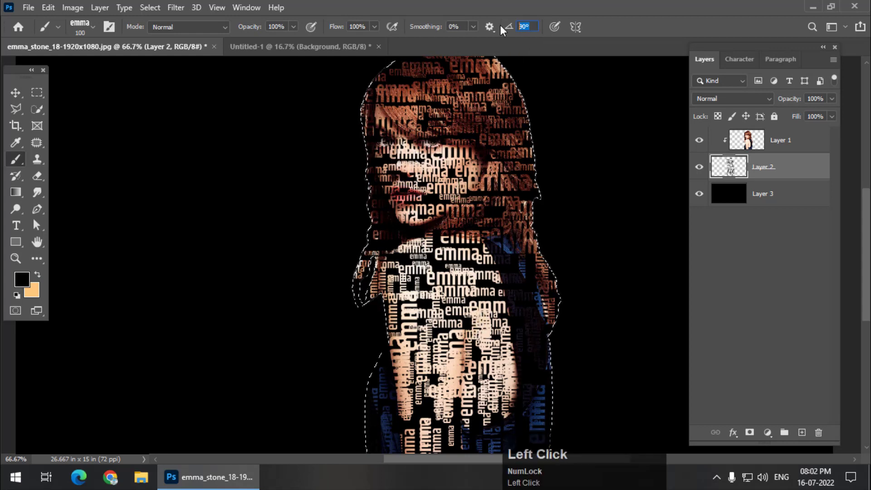
pyautogui.write('0')
pyautogui.press('Return')
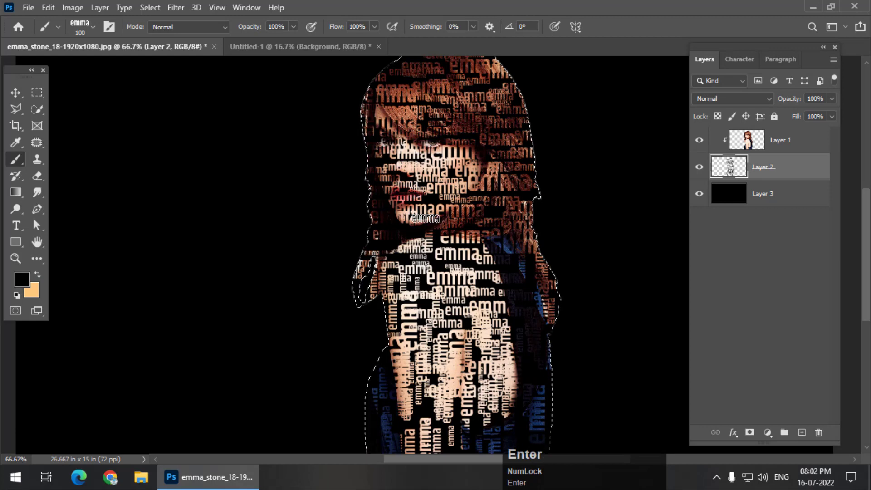
pyautogui.press('[')
pyautogui.press('[')
pyautogui.click(394, 246)
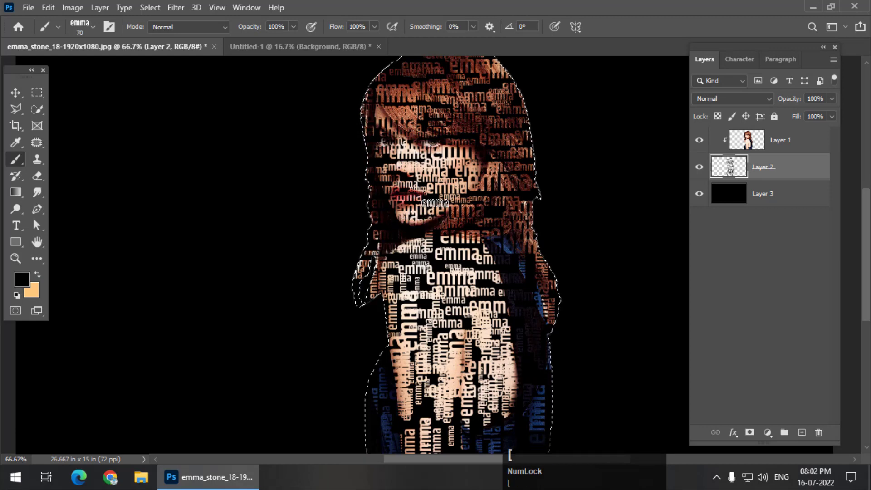
pyautogui.press('[')
pyautogui.press('[')
pyautogui.press('[')
pyautogui.click(433, 200)
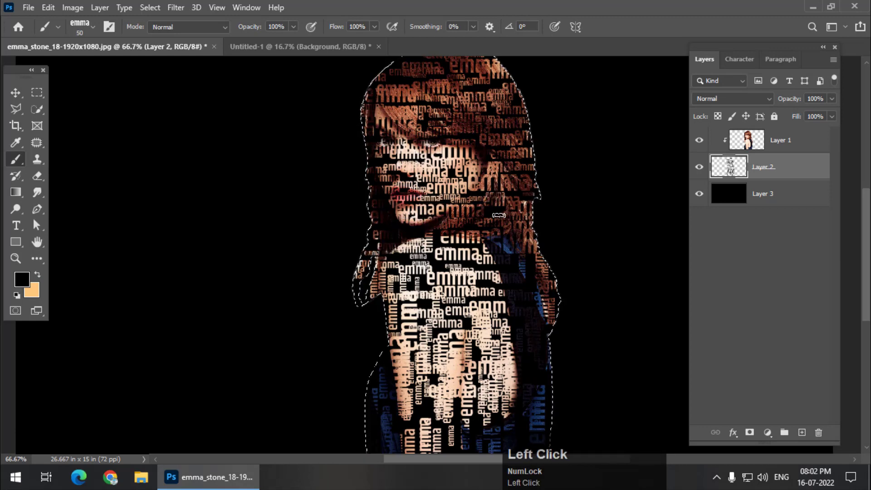
# Paint emma text on the cheek at 70 px and in the upper hair at 100 px, and clear the selection
pyautogui.press(']')
pyautogui.press(']')
pyautogui.click(439, 179)
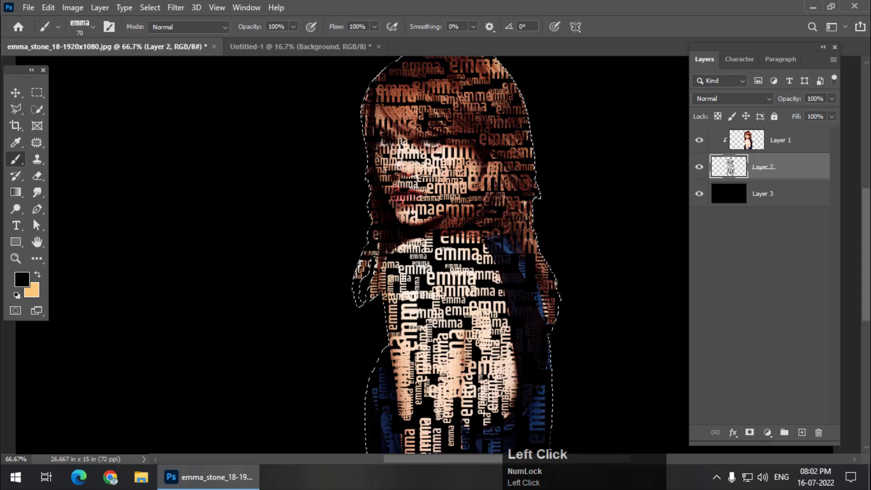
pyautogui.press(']')
pyautogui.press(']')
pyautogui.press(']')
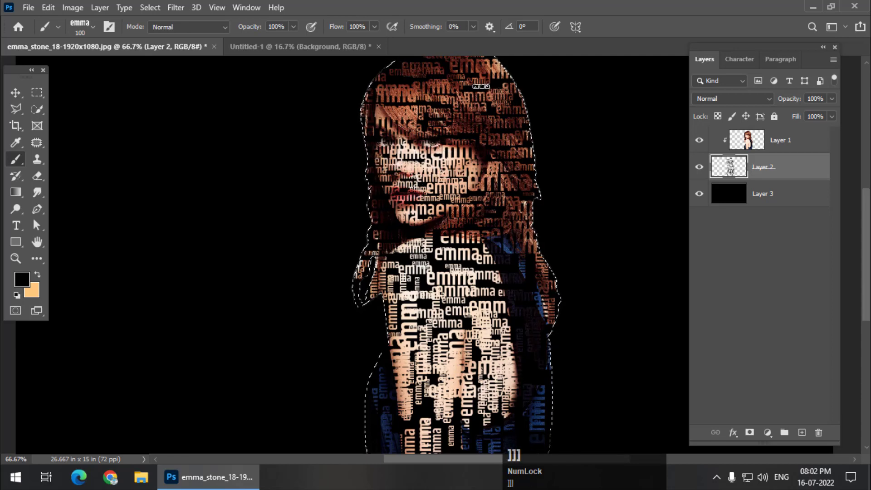
pyautogui.click(481, 86)
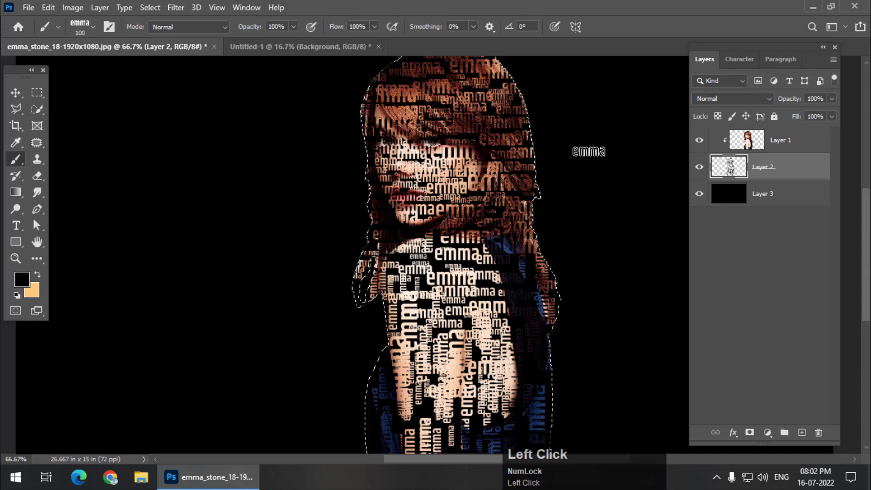
pyautogui.hotkey('ctrl', 'd')
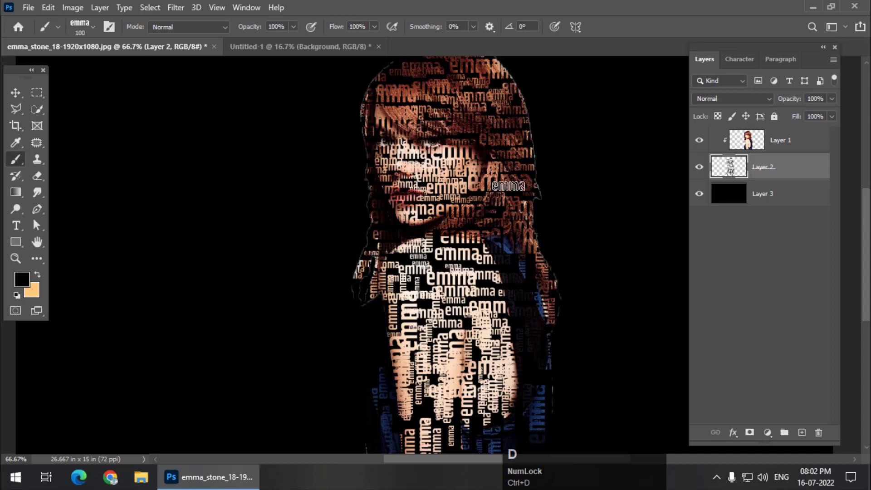
# Try the background Layer 3 filled with the light orange background colour, and with bright red as the foreground colour
pyautogui.click(772, 196)
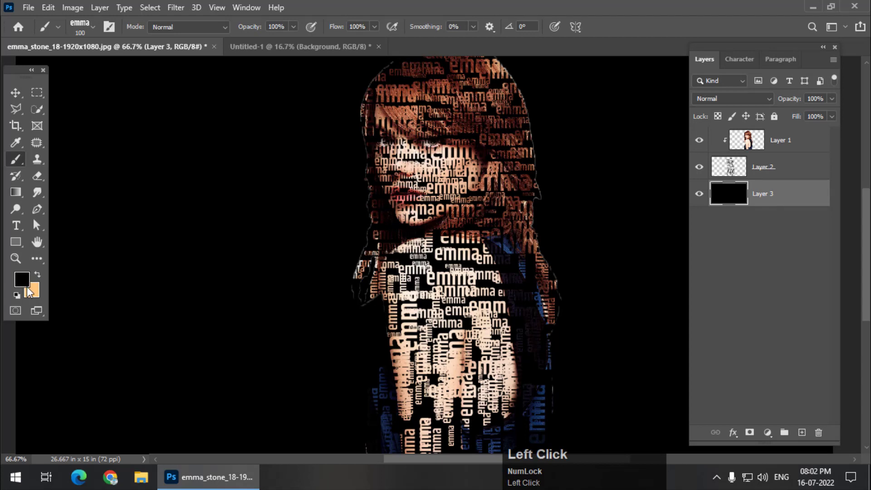
pyautogui.hotkey('ctrl', 'BackSpace')
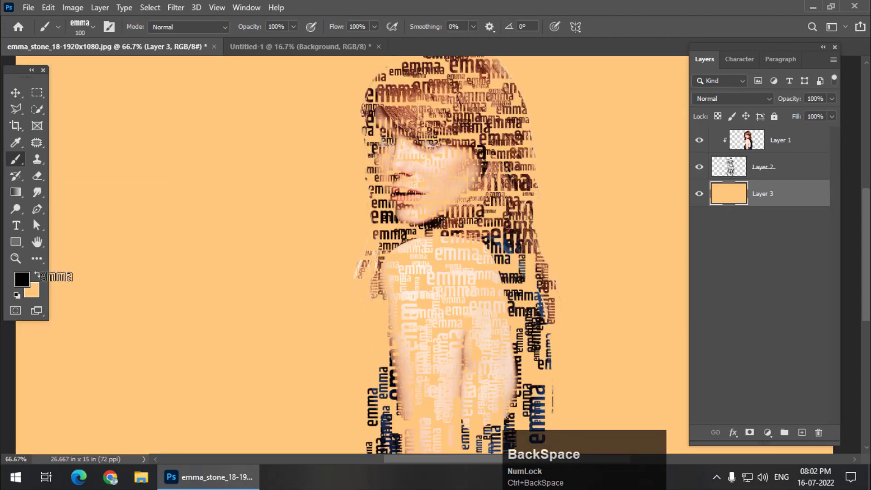
pyautogui.click(26, 285)
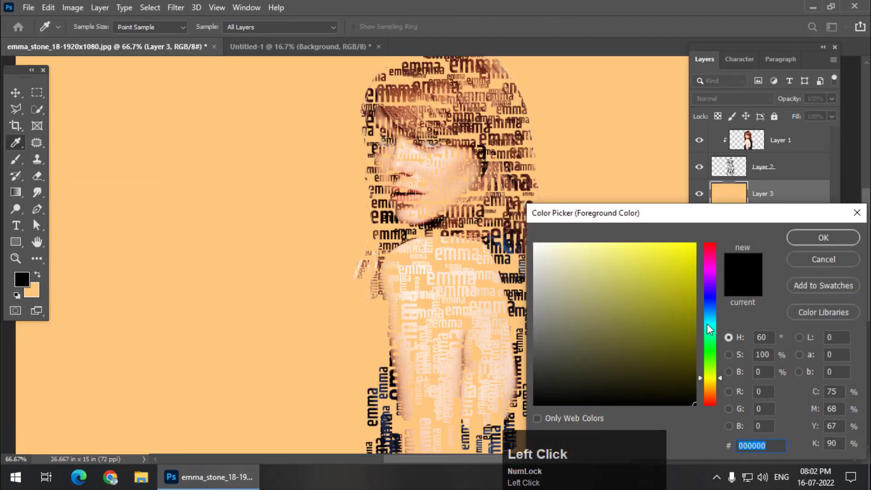
pyautogui.moveTo(709, 278); pyautogui.dragTo(709, 244)
pyautogui.click(694, 244)
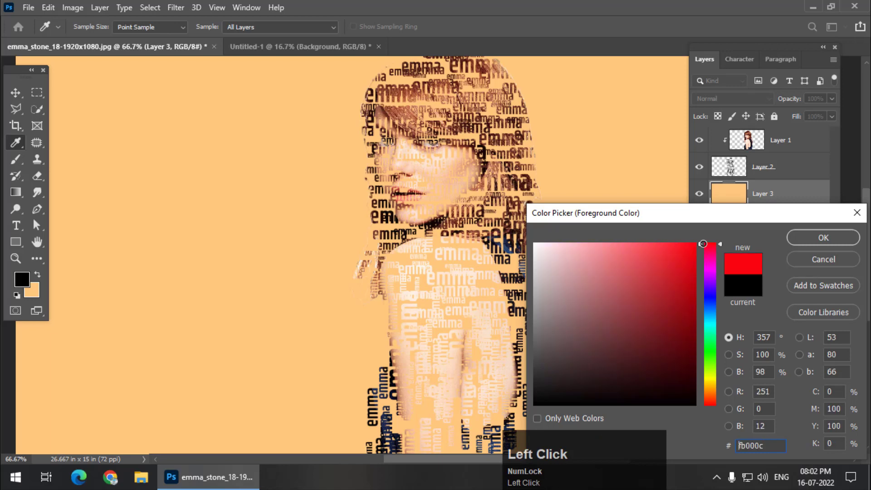
pyautogui.click(804, 241)
pyautogui.press('b')
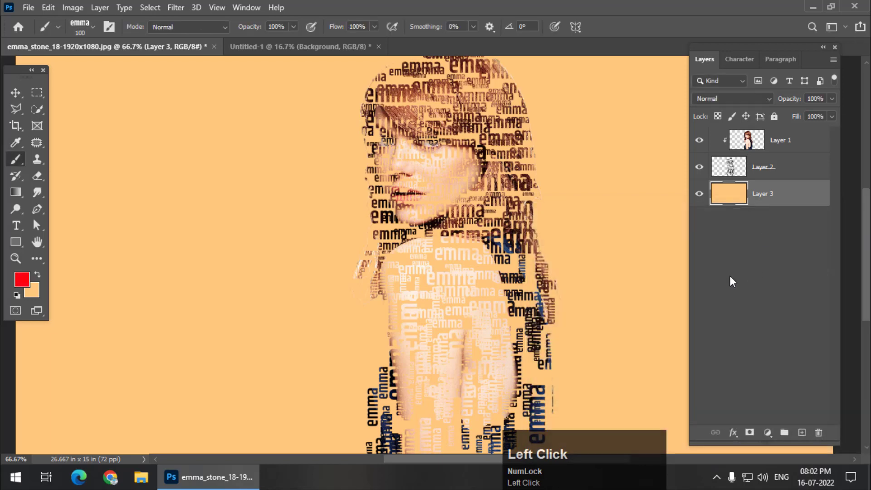
pyautogui.hotkey('alt', 'BackSpace')
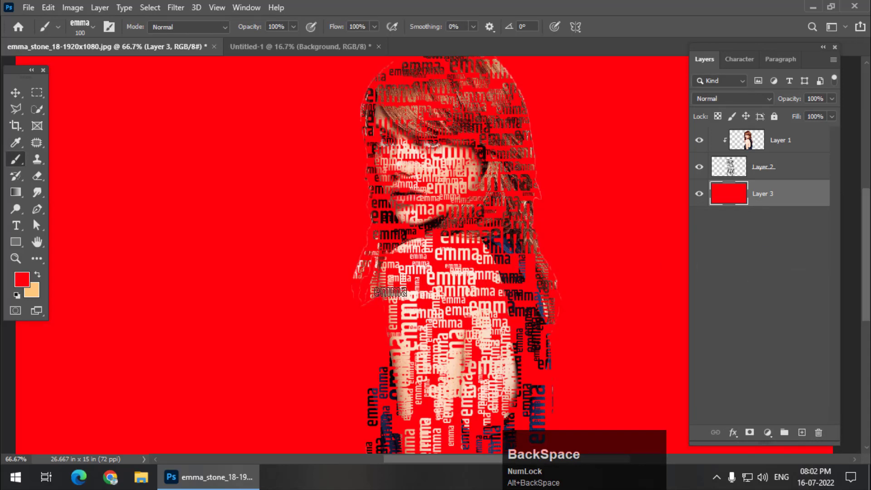
# Set the foreground colour to black (000000) and fill Layer 3 with it
pyautogui.click(22, 279)
pyautogui.moveTo(678, 344); pyautogui.dragTo(698, 409)
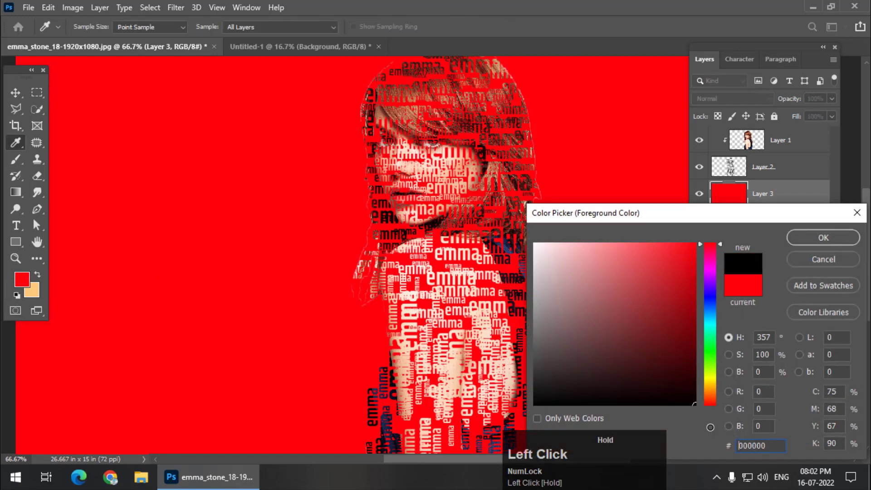
pyautogui.click(796, 238)
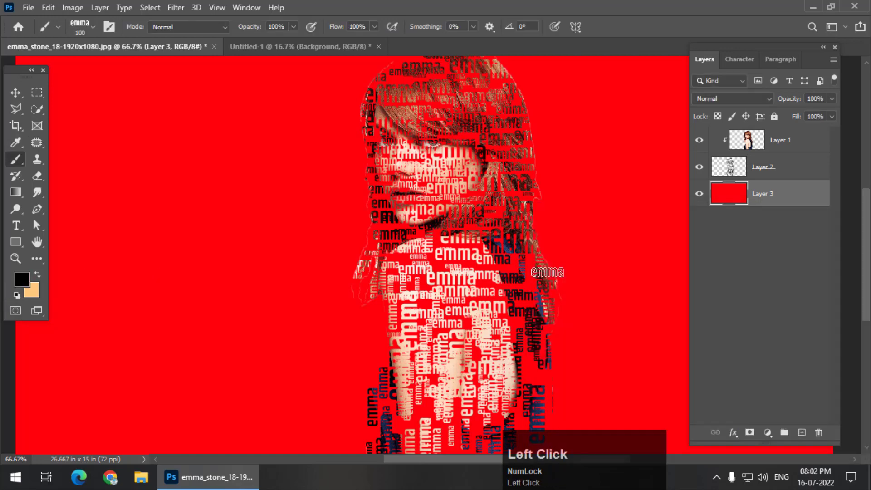
pyautogui.hotkey('alt', 'BackSpace')
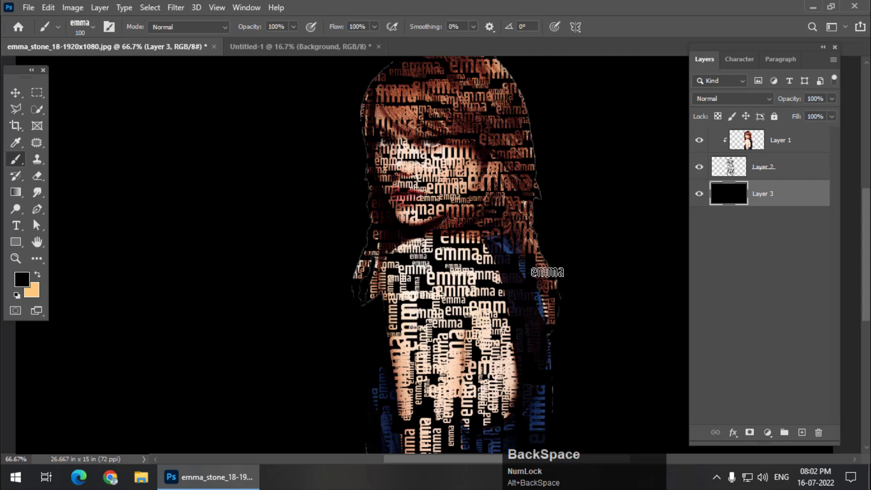
pyautogui.press('space')
pyautogui.moveTo(564, 258); pyautogui.dragTo(517, 260)
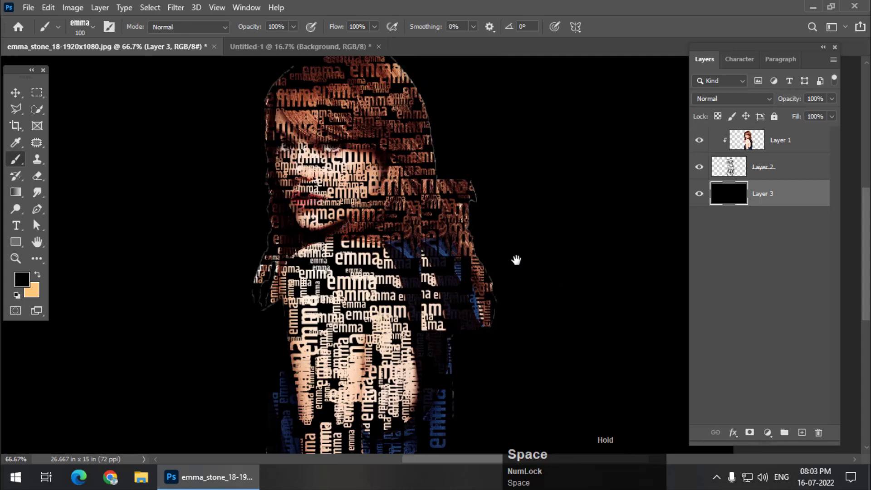